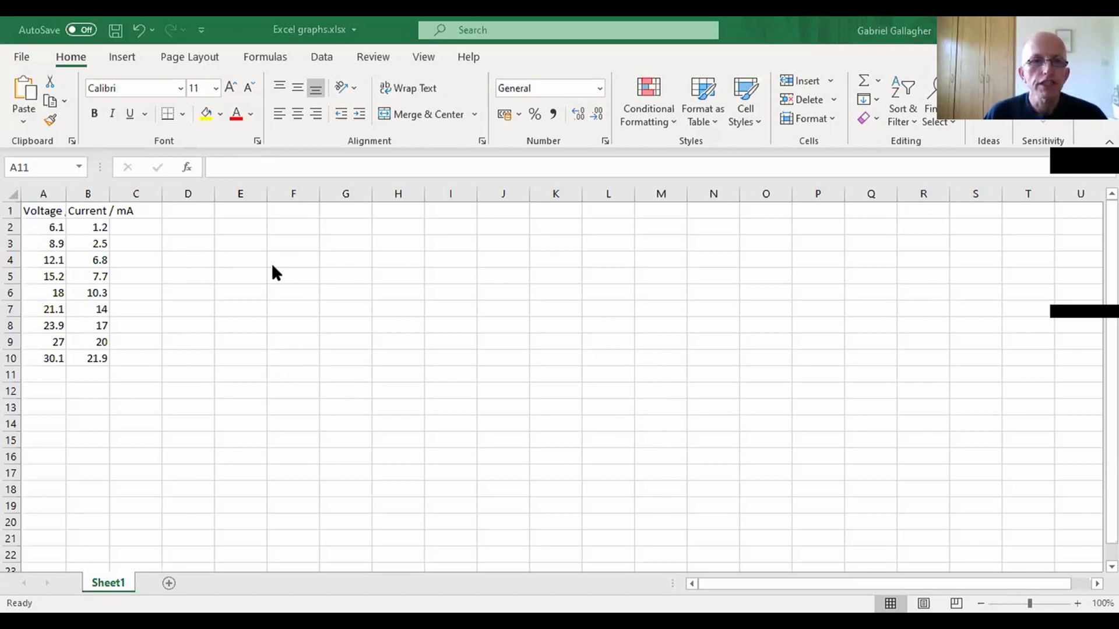
pyautogui.click(240, 260)
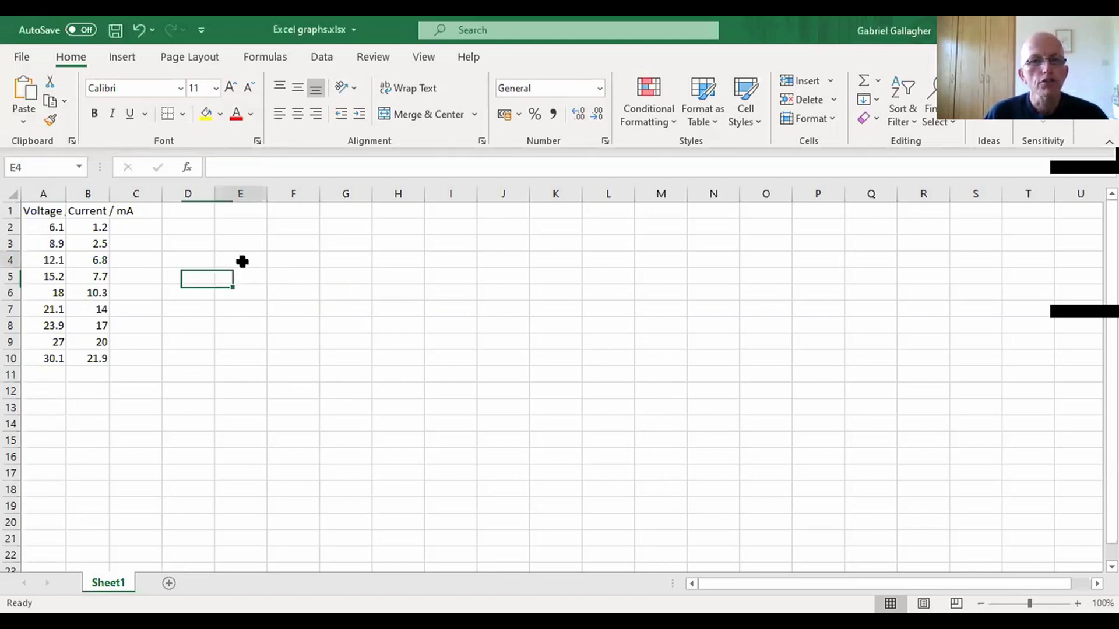
pyautogui.click(287, 307)
pyautogui.click(184, 345)
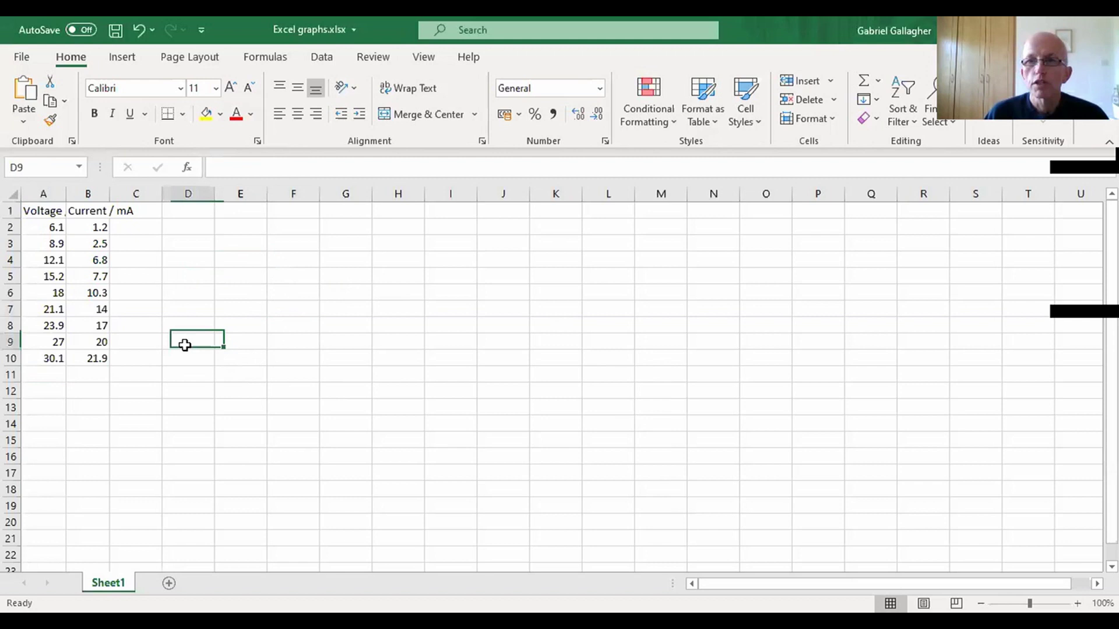
pyautogui.click(245, 278)
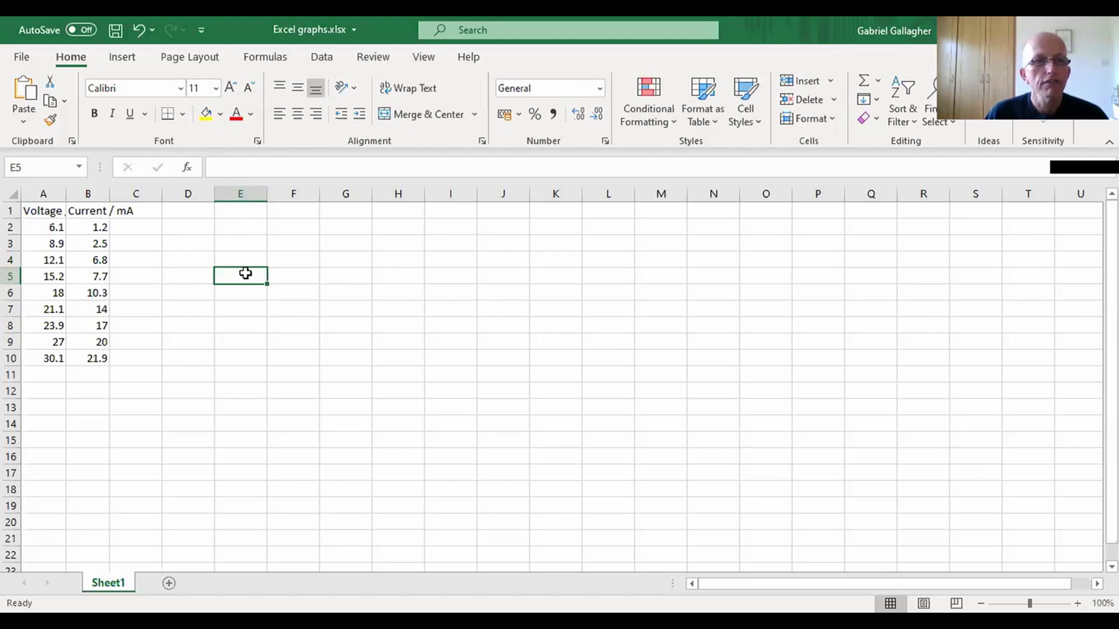
pyautogui.click(193, 307)
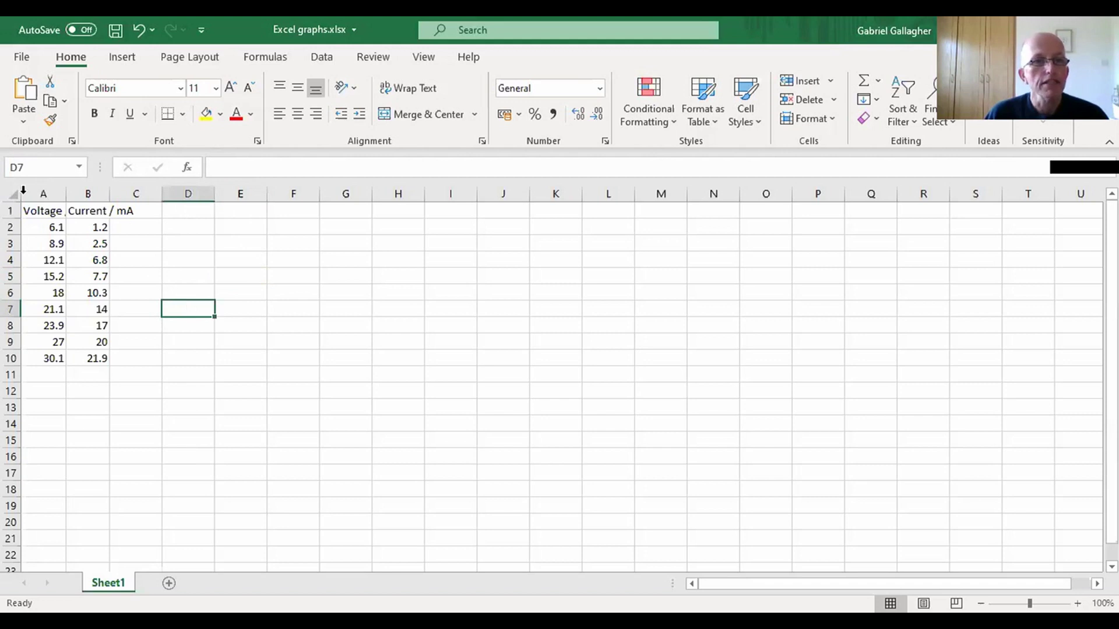
pyautogui.moveTo(462, 297); pyautogui.dragTo(483, 295)
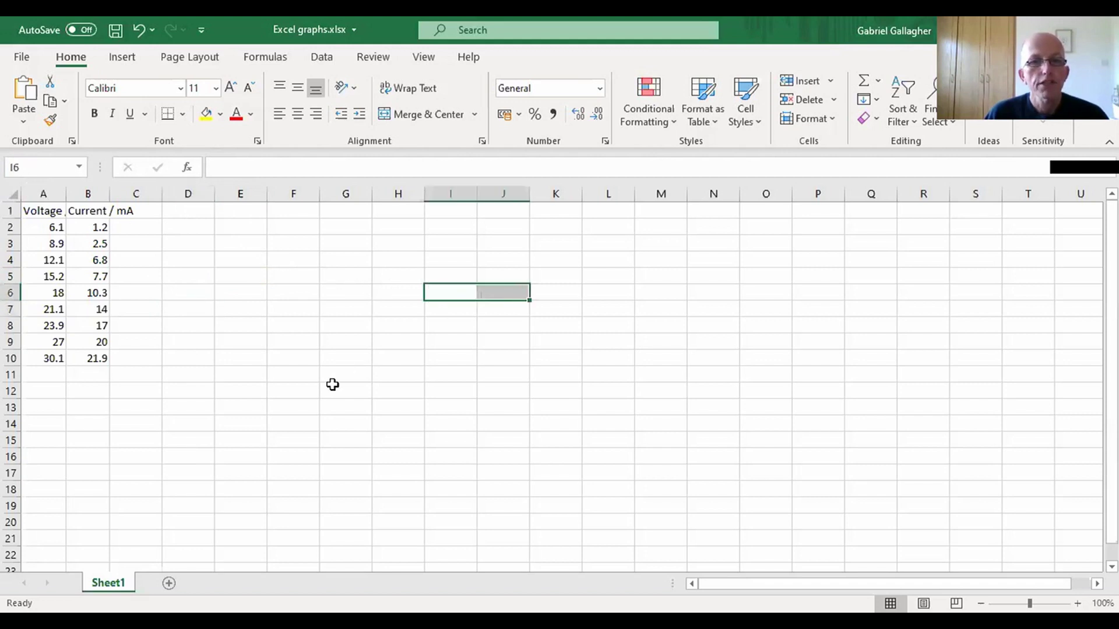
pyautogui.click(563, 308)
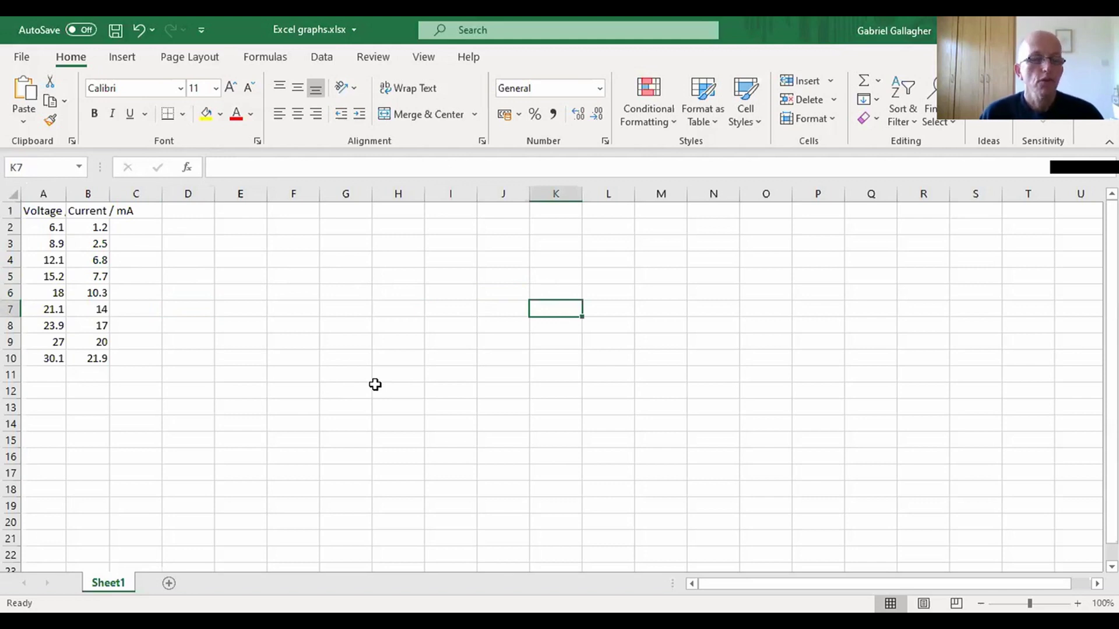
pyautogui.click(198, 345)
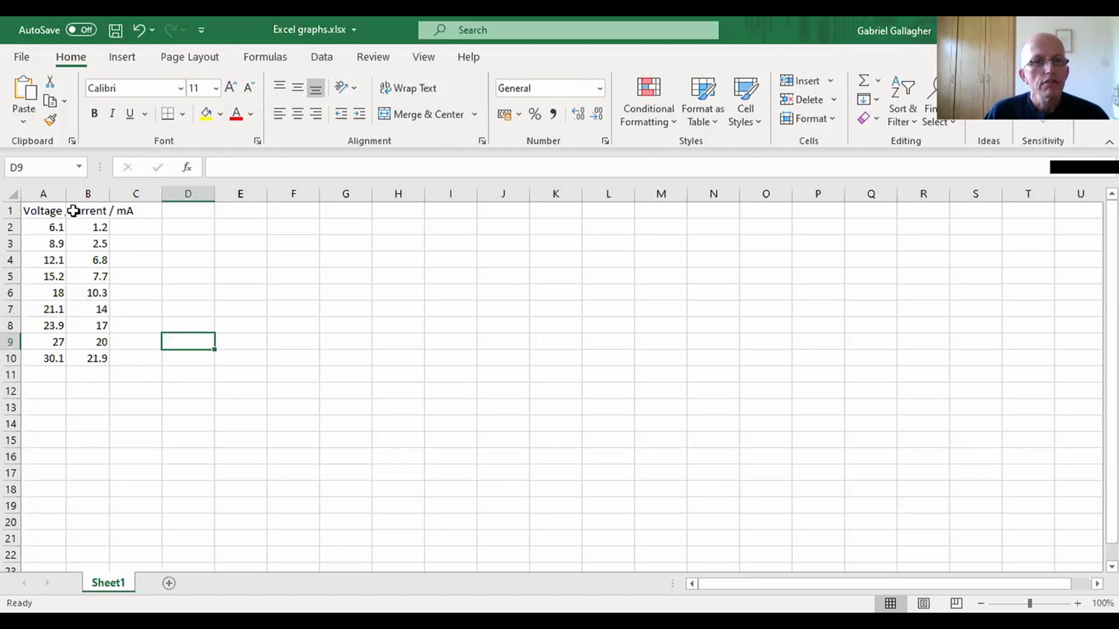
# Auto-fit the widths of columns A and B to their Voltage / V and Current / mA headings
pyautogui.click(34, 212)
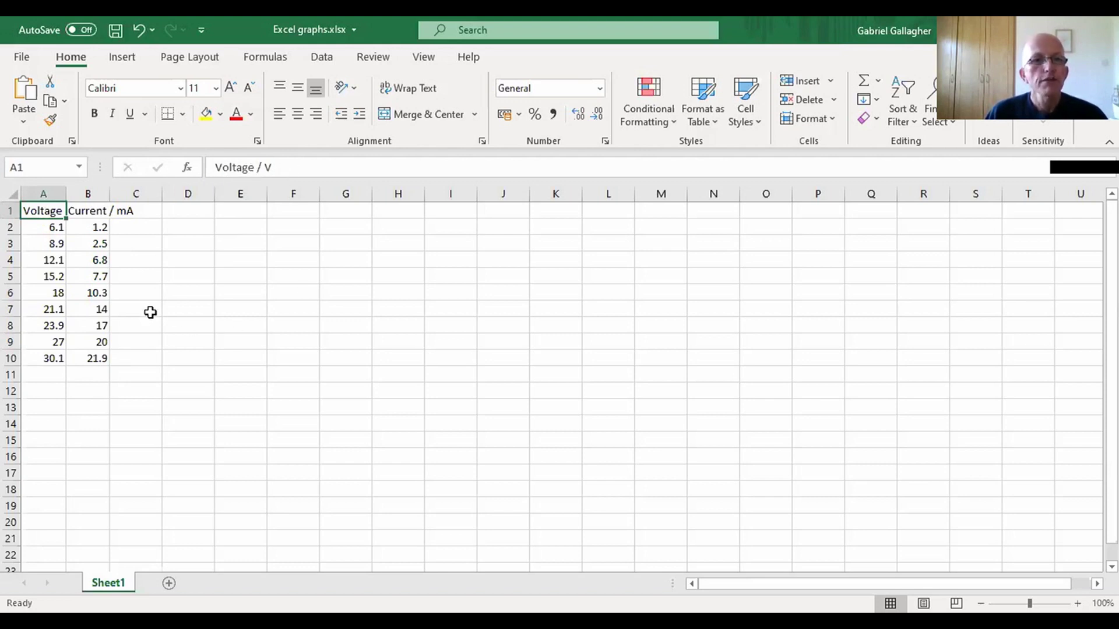
pyautogui.doubleClick(66, 194)
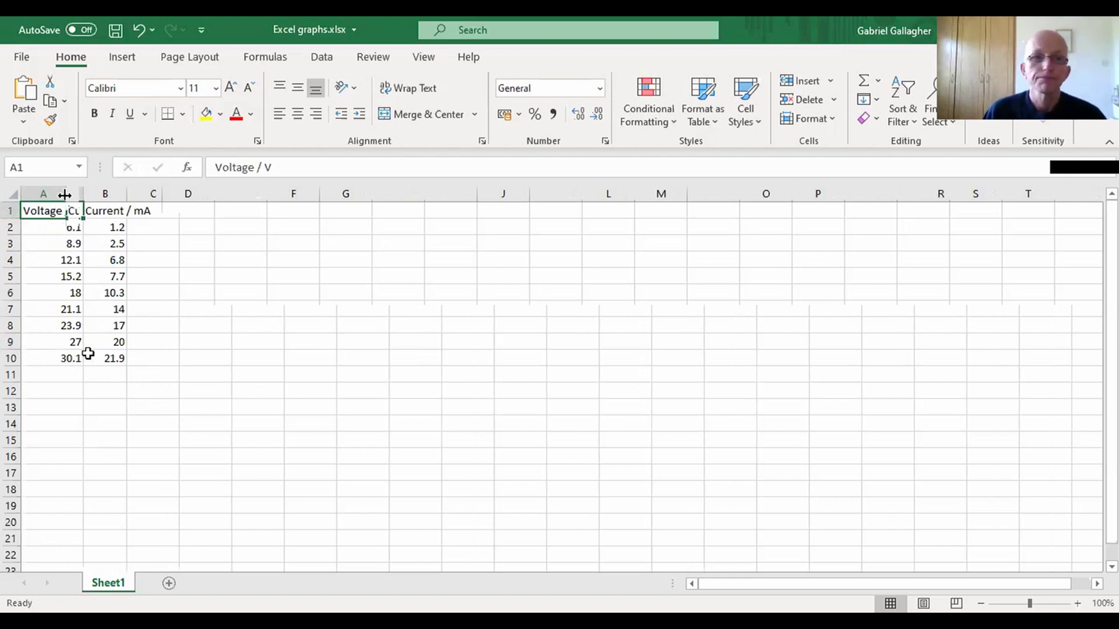
pyautogui.click(103, 212)
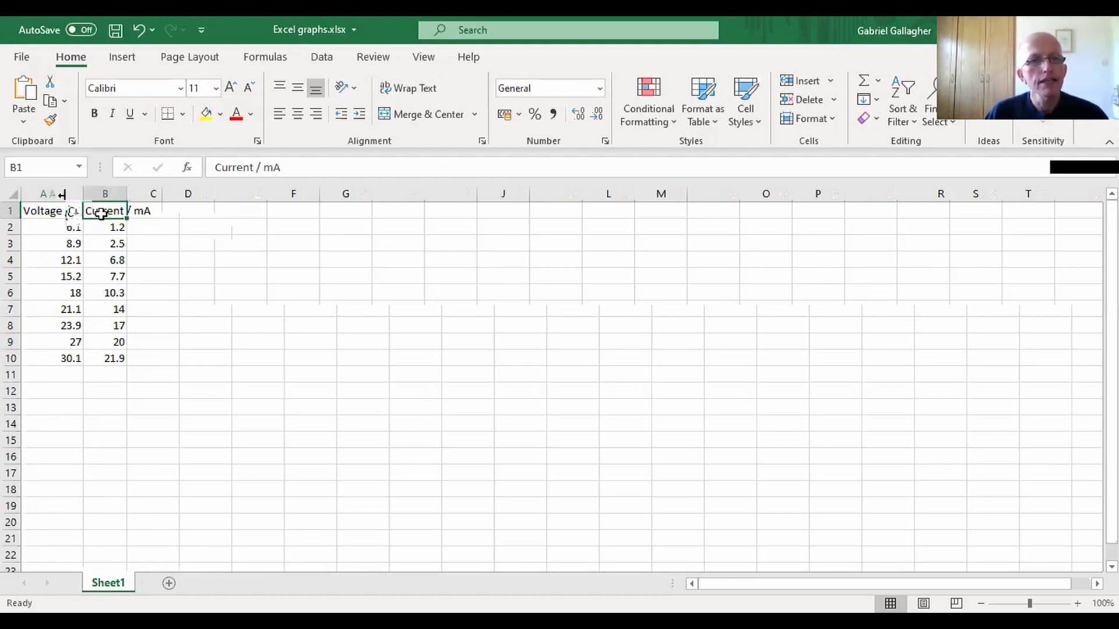
pyautogui.click(157, 212)
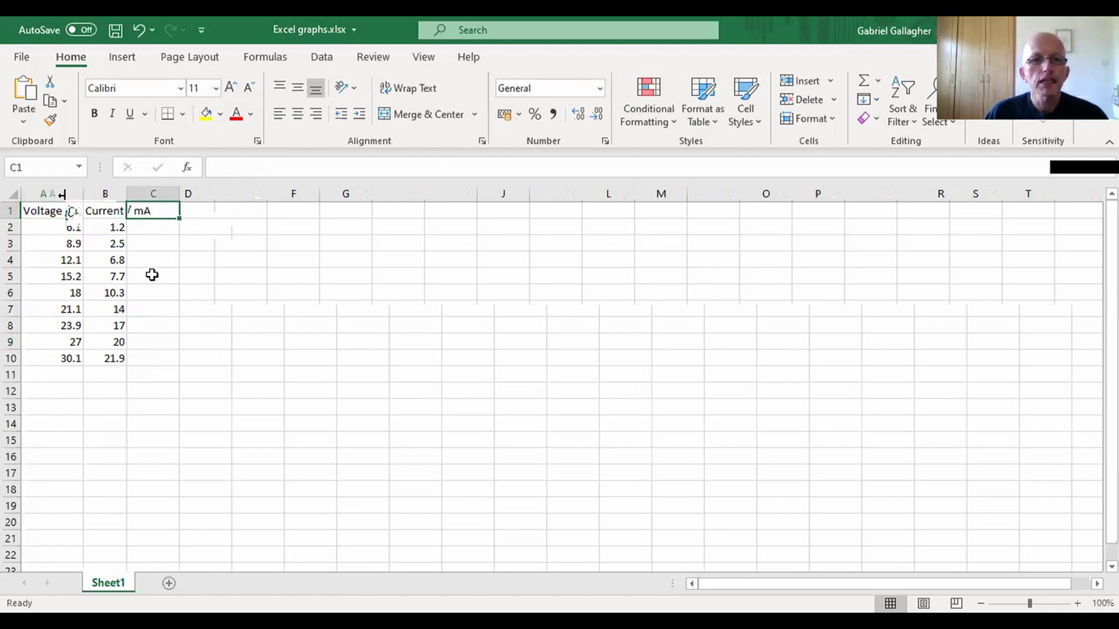
pyautogui.click(92, 211)
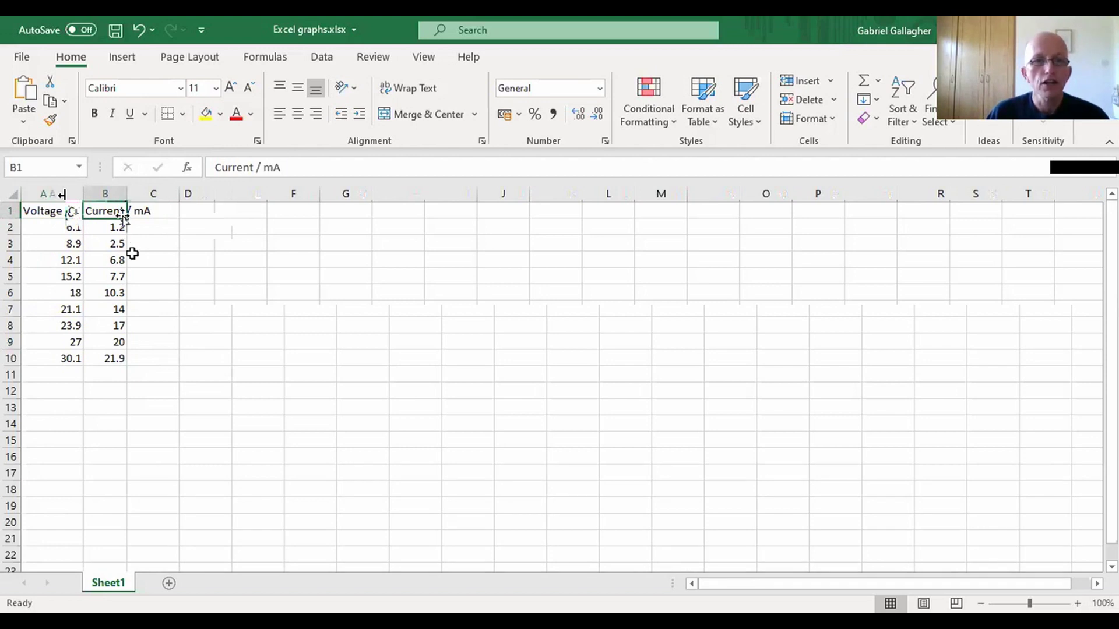
pyautogui.doubleClick(127, 193)
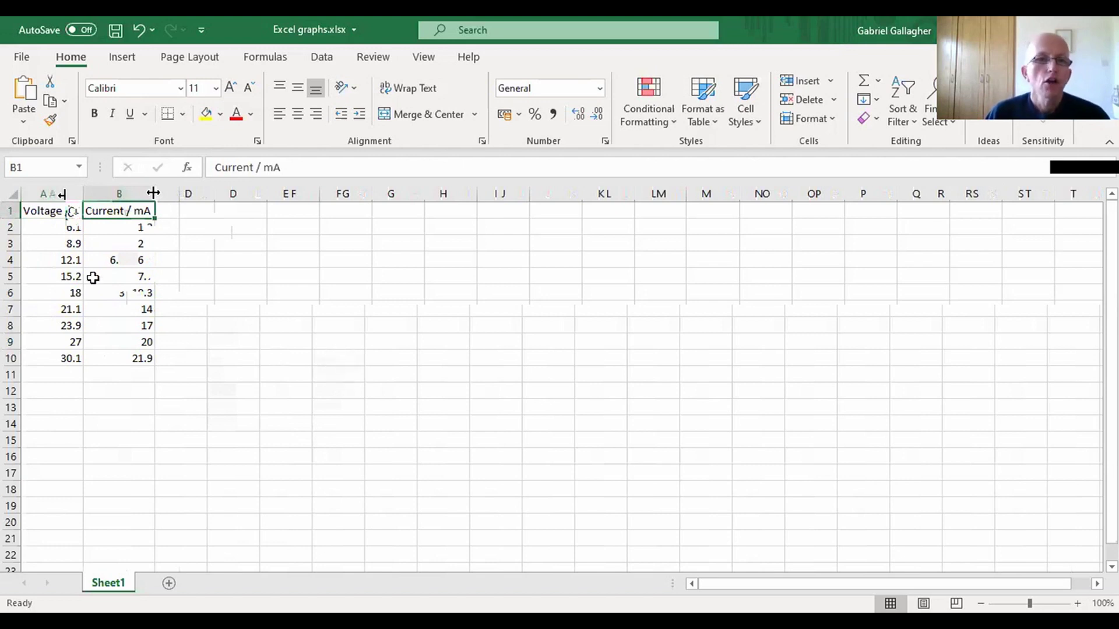
# Insert a markers-only scatter chart of the voltage and current readings in A2:B10
pyautogui.click(56, 226)
pyautogui.moveTo(48, 224); pyautogui.dragTo(131, 360)
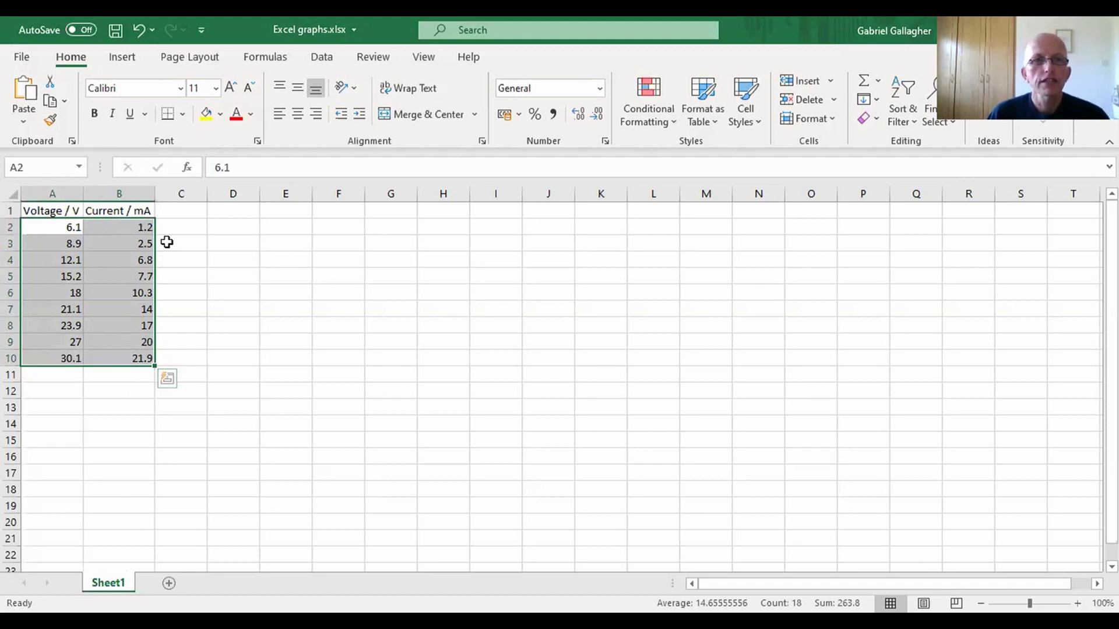
pyautogui.click(122, 58)
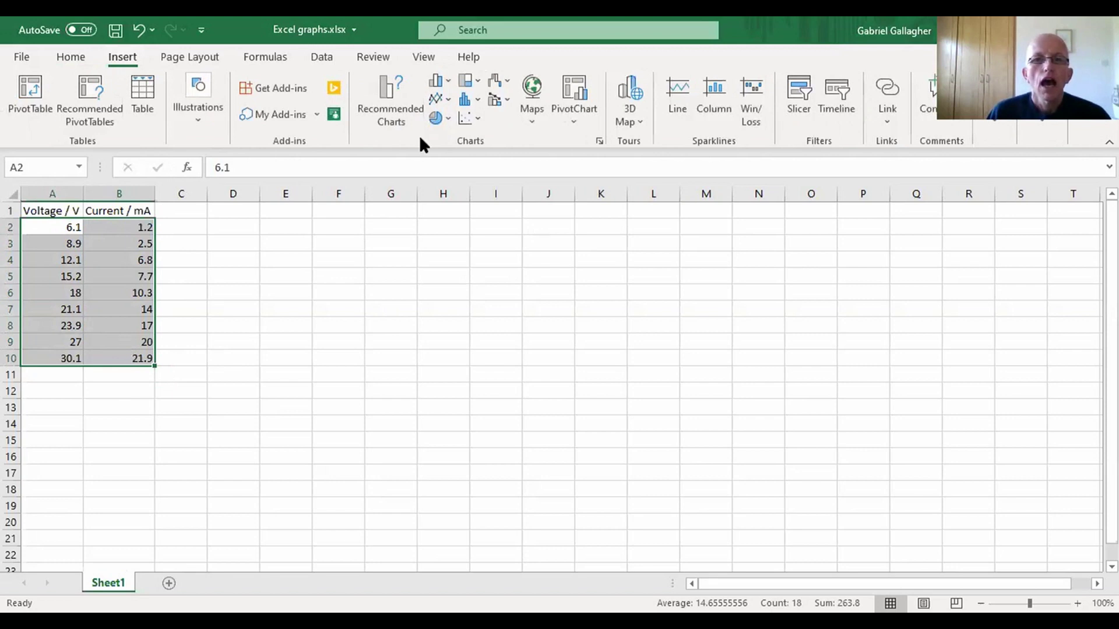
pyautogui.click(480, 121)
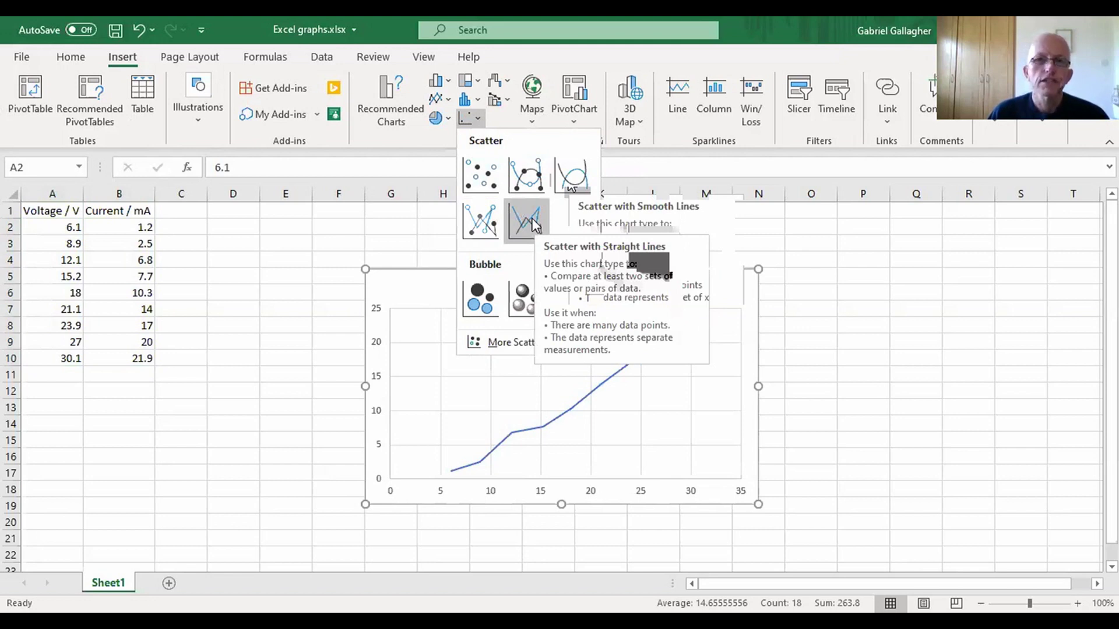
pyautogui.click(476, 174)
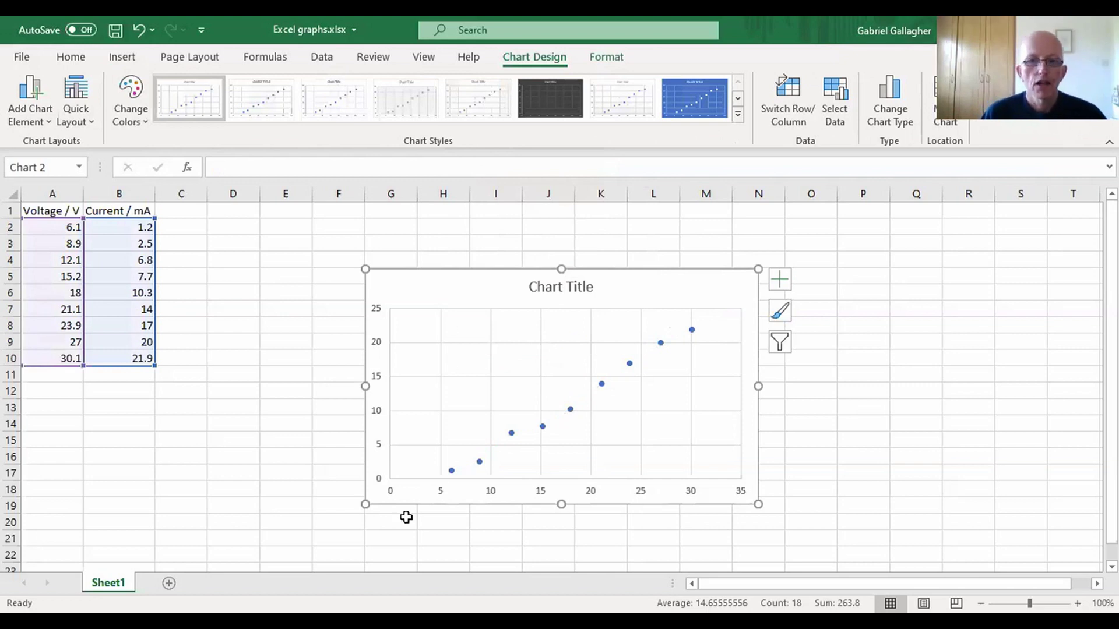
# Compare the voltage and current pairs in the table with their plotted points on the scatter chart
pyautogui.click(35, 223)
pyautogui.click(119, 225)
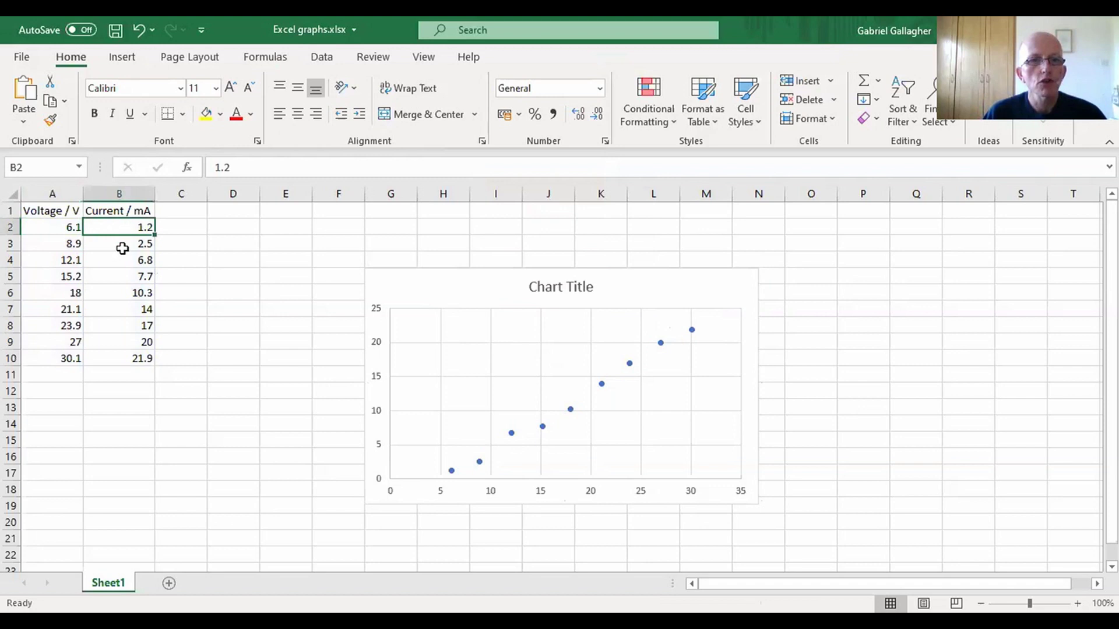
pyautogui.click(469, 386)
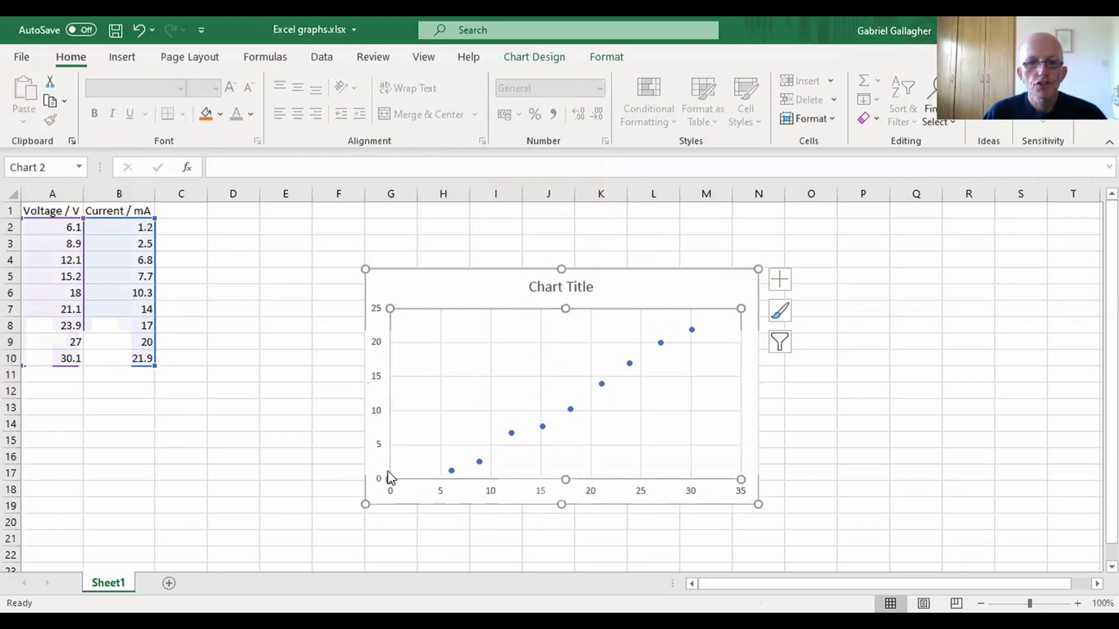
pyautogui.moveTo(452, 473)
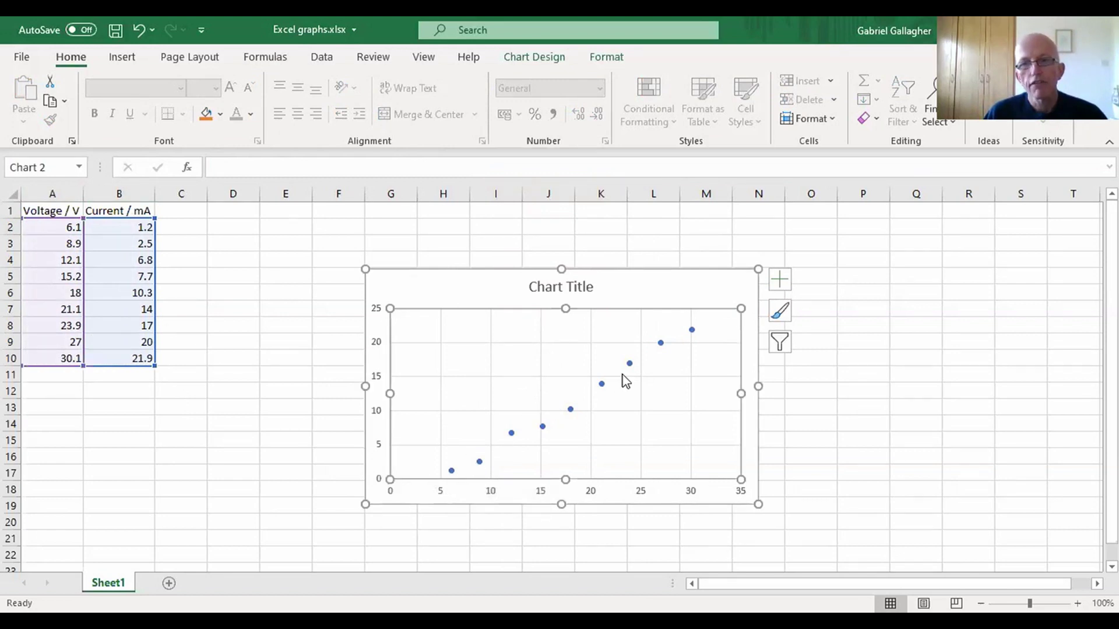
pyautogui.moveTo(629, 365)
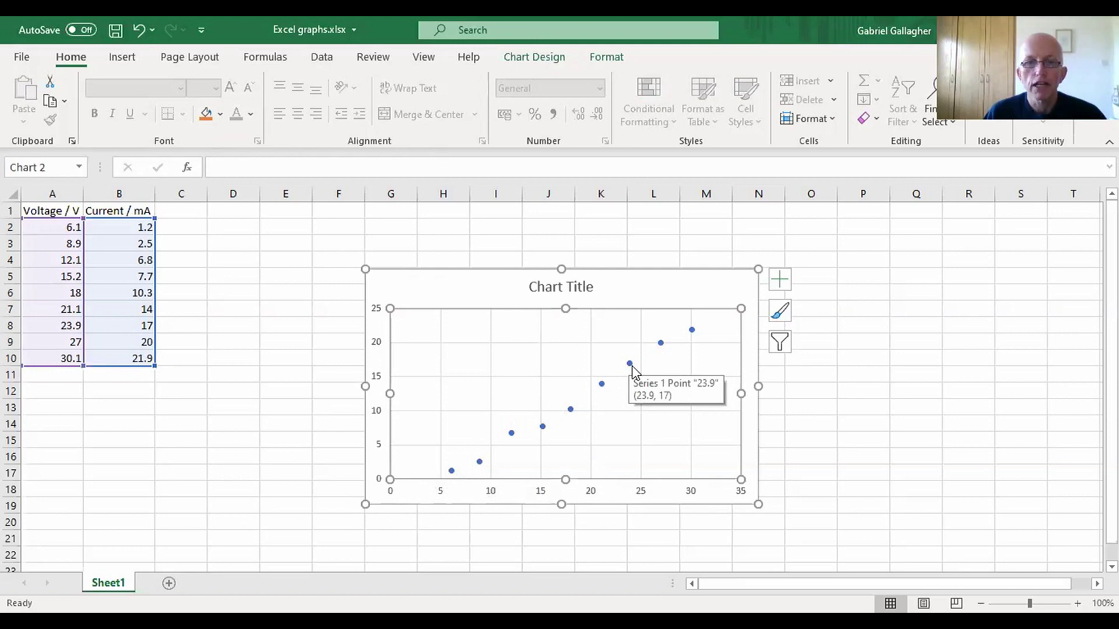
pyautogui.click(12, 325)
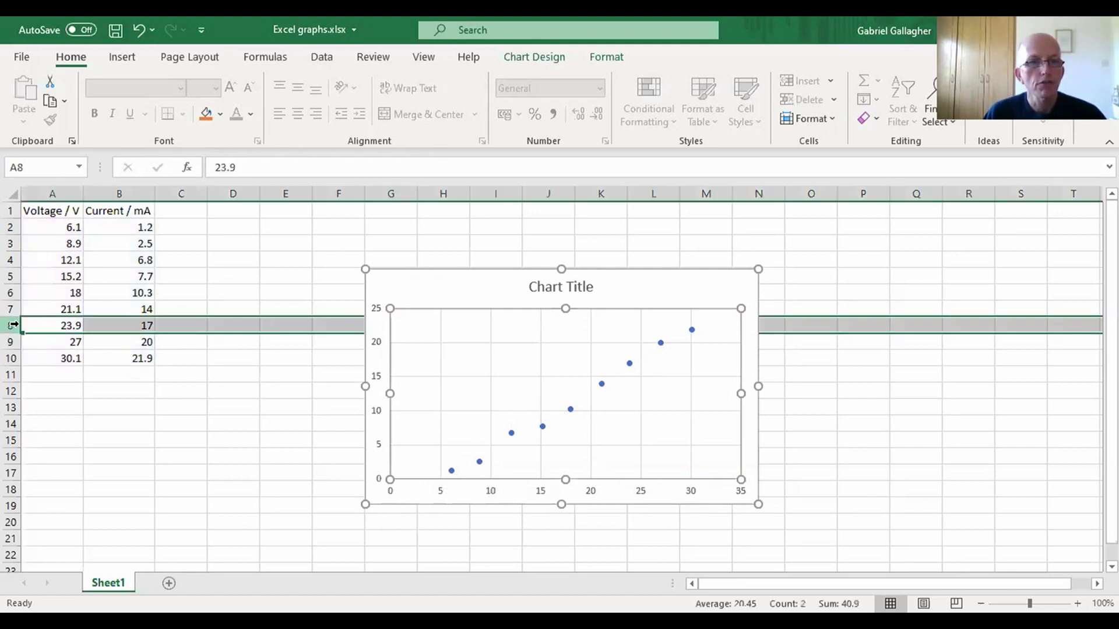
pyautogui.click(645, 387)
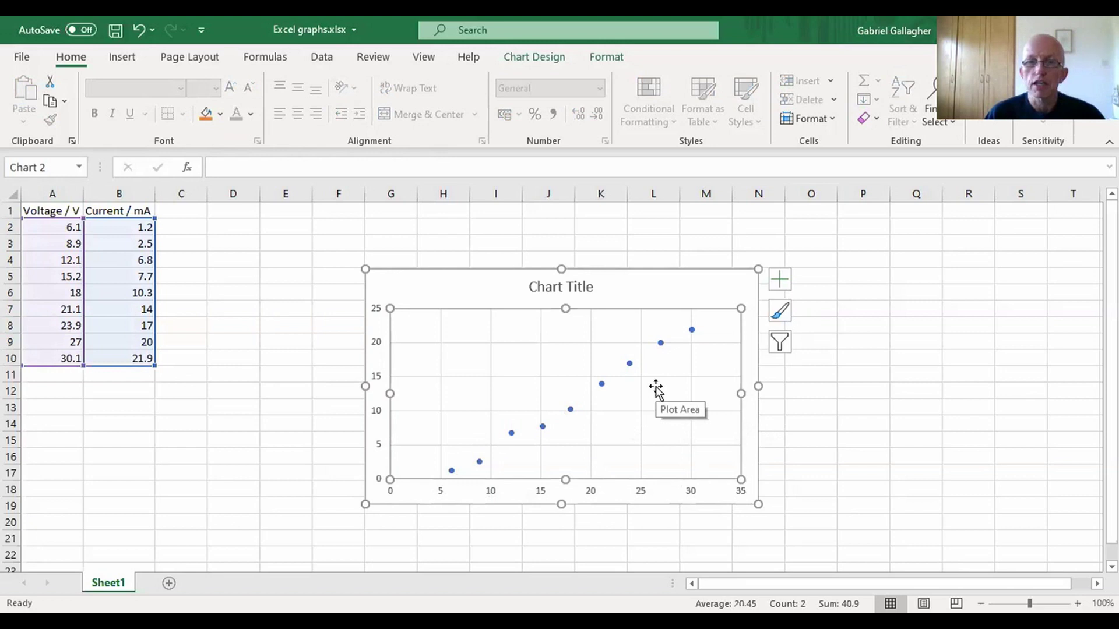
# Change the chart title to "Ohm's law"
pyautogui.click(592, 289)
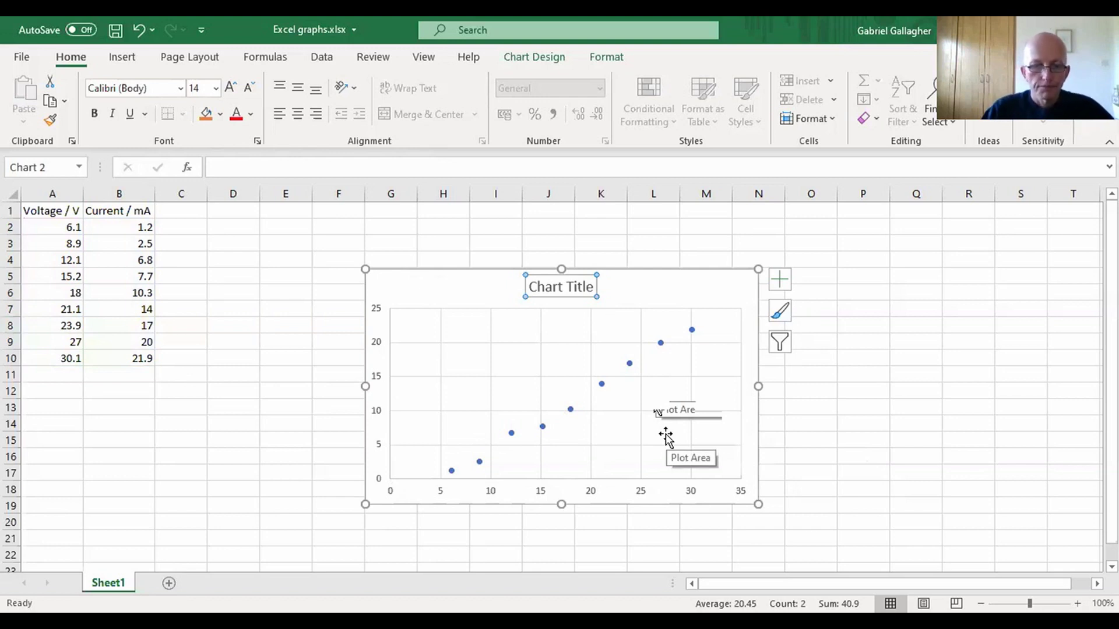
pyautogui.write('O')
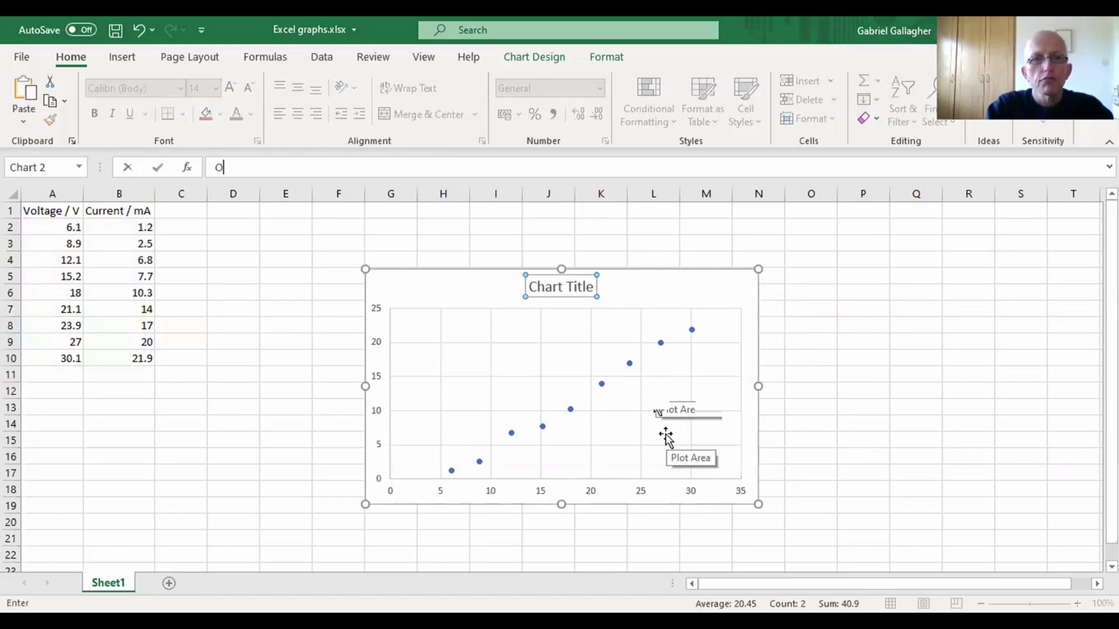
pyautogui.write("hm's law")
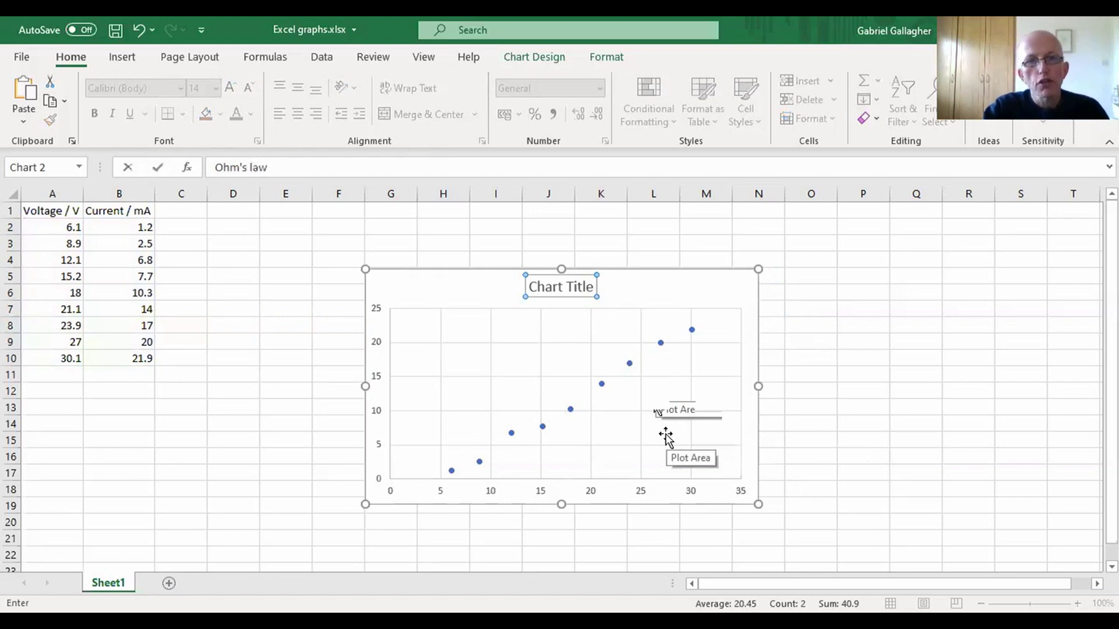
pyautogui.press('Return')
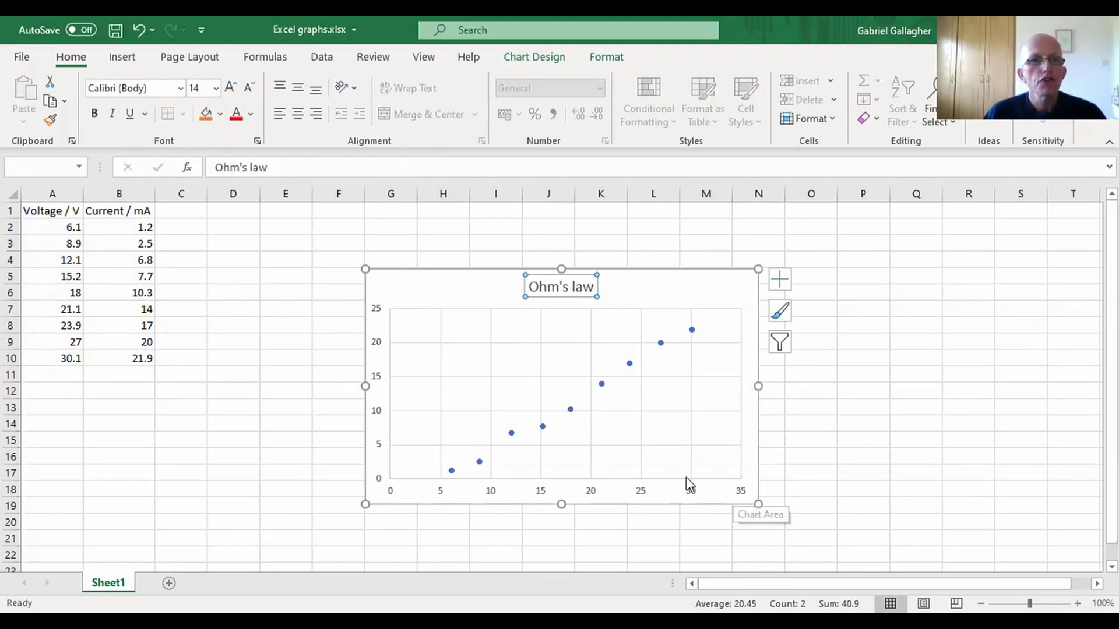
# Add horizontal and vertical axis titles to the scatter chart
pyautogui.click(661, 291)
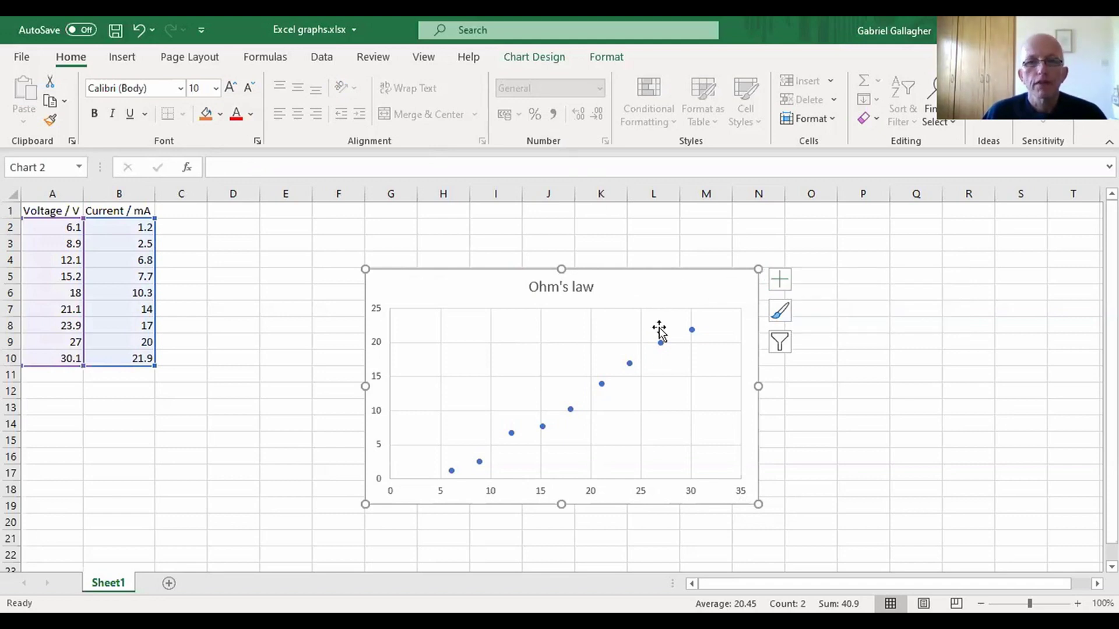
pyautogui.click(661, 292)
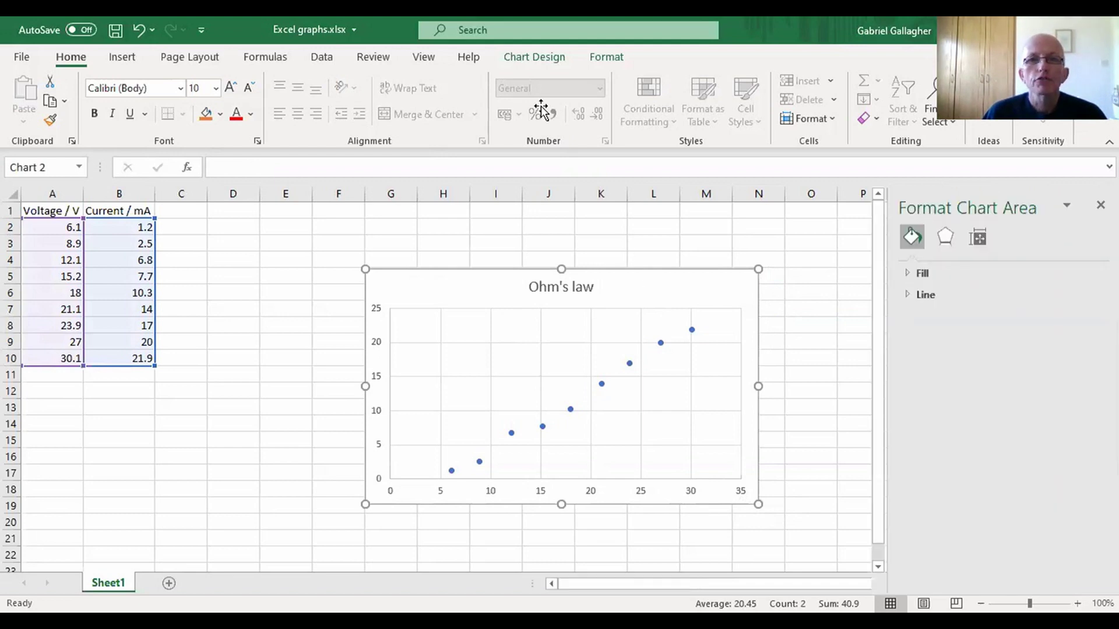
pyautogui.click(545, 56)
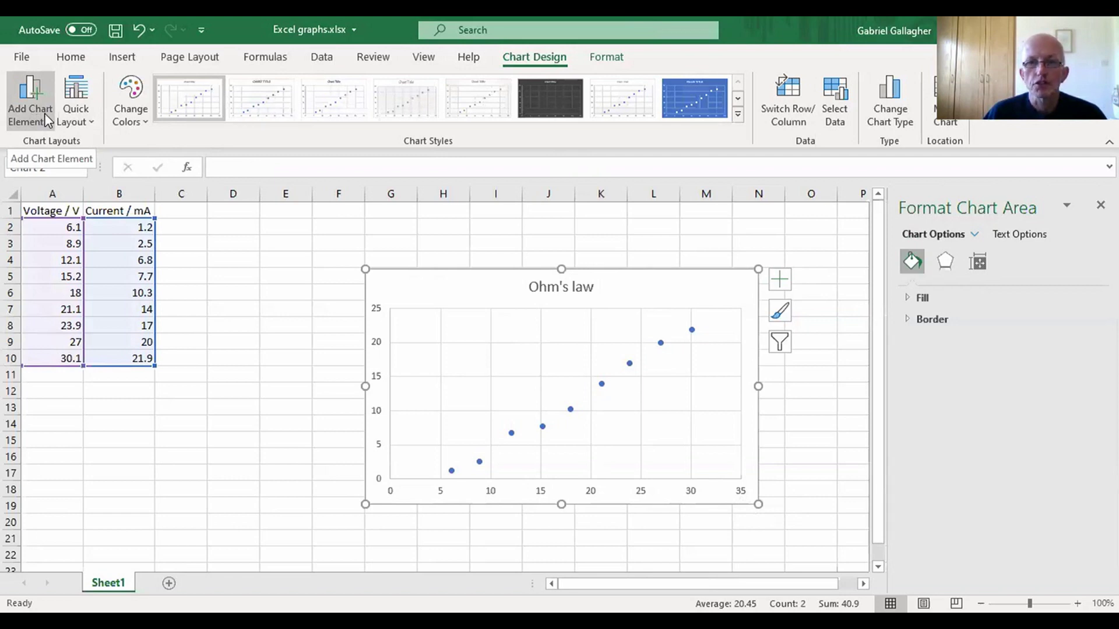
pyautogui.click(776, 281)
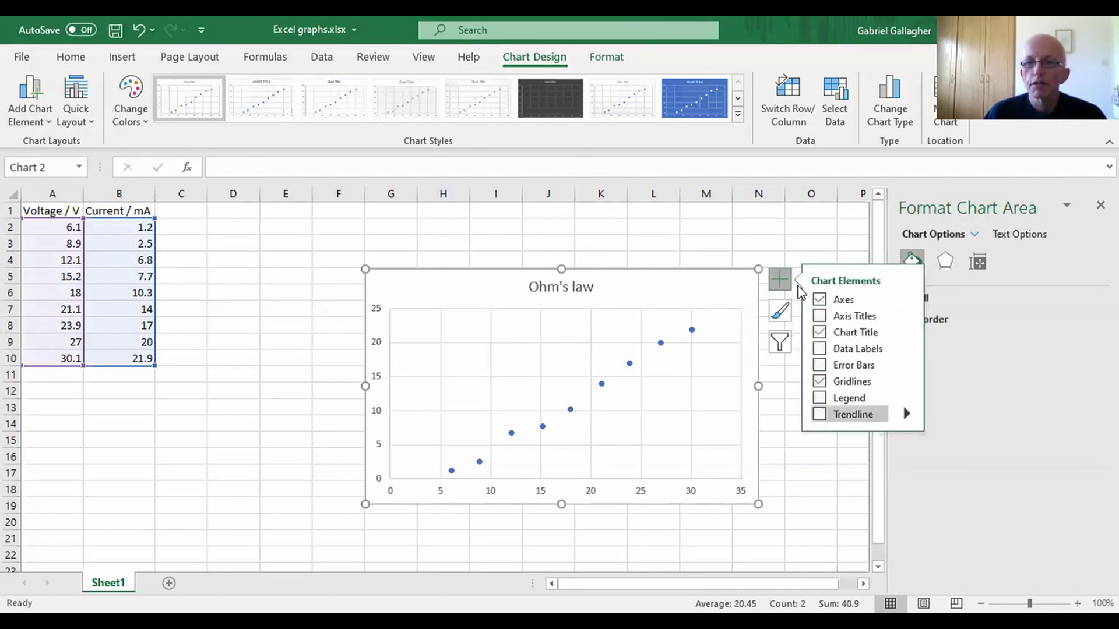
pyautogui.click(820, 316)
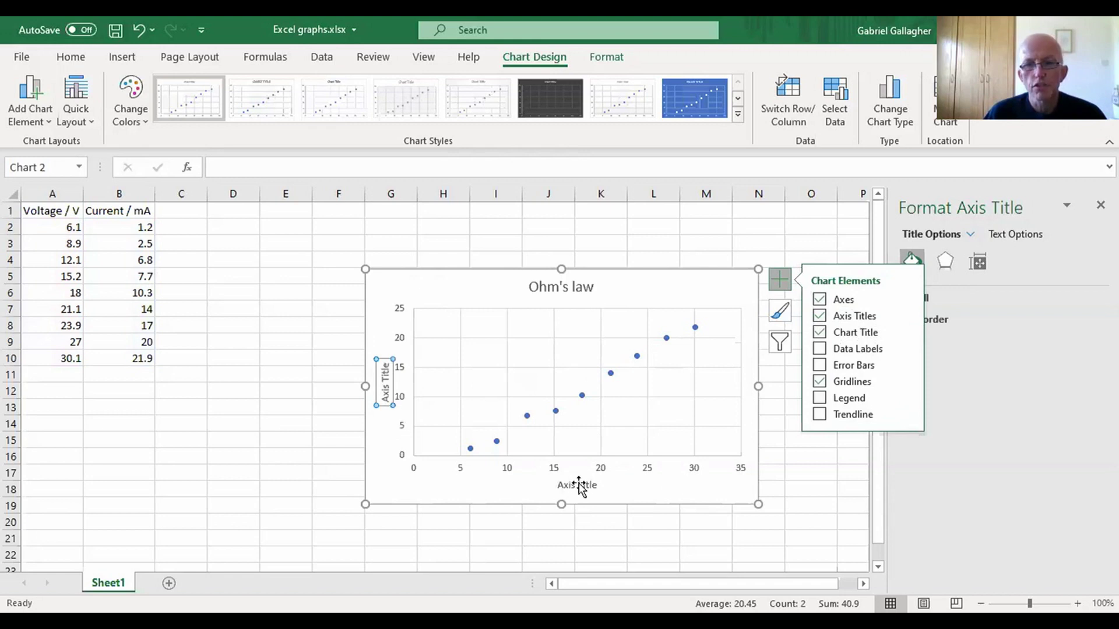
# Set the text direction of the chart's vertical axis title to Horizontal
pyautogui.click(907, 316)
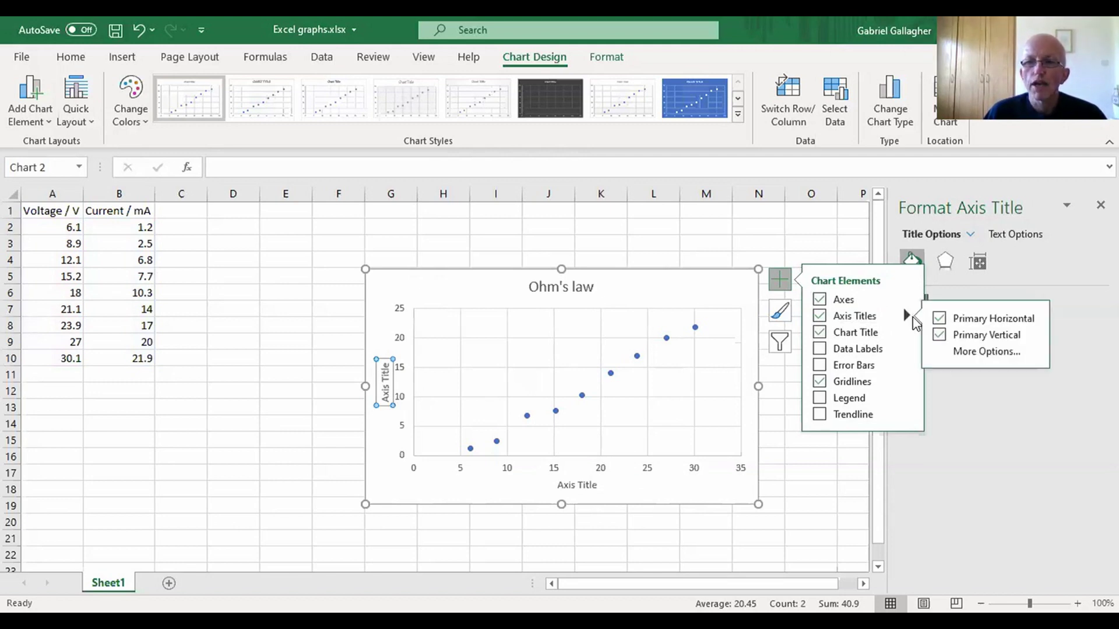
pyautogui.click(990, 351)
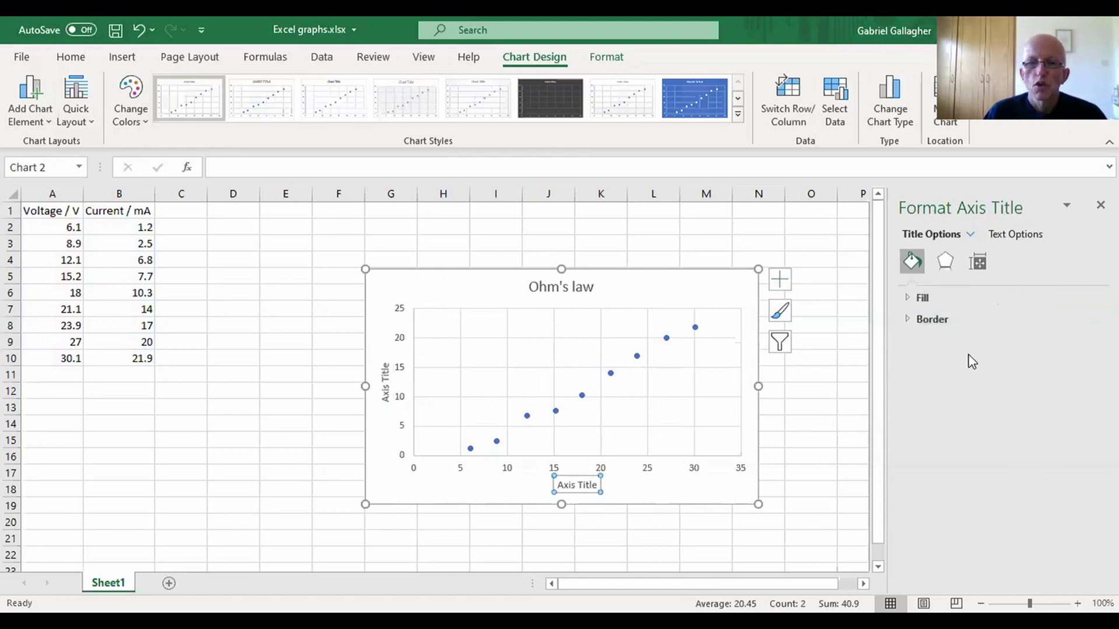
pyautogui.click(386, 399)
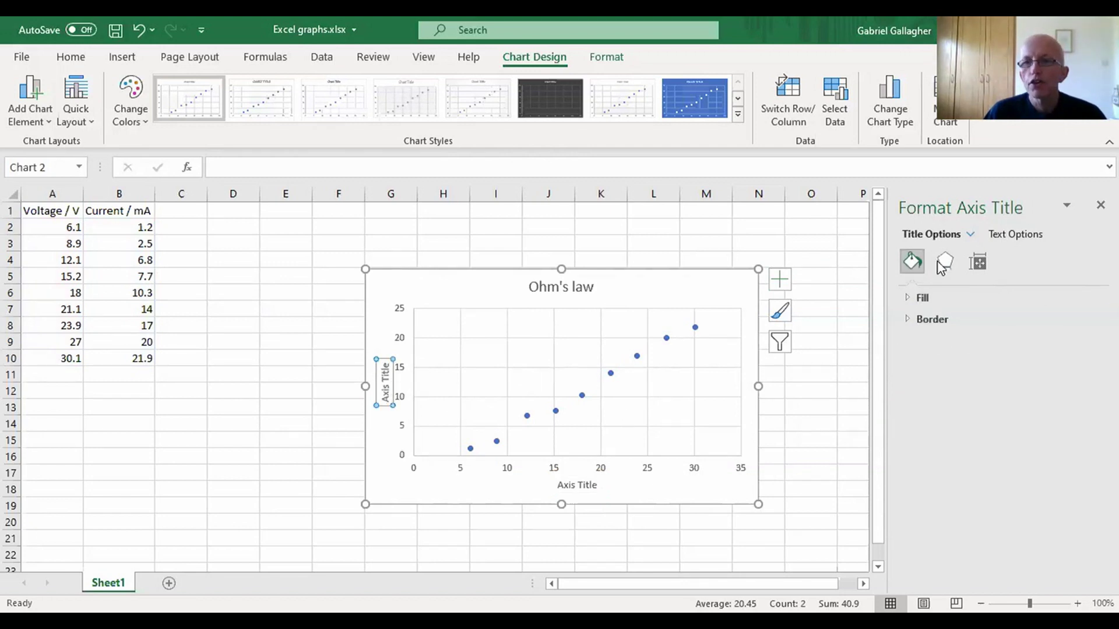
pyautogui.click(977, 265)
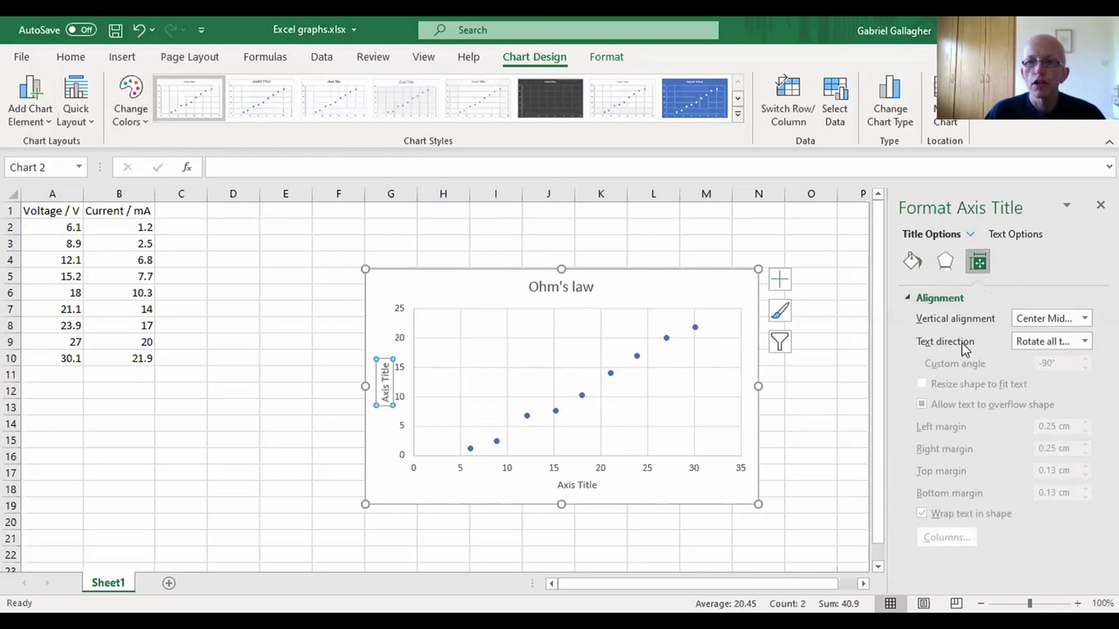
pyautogui.click(1086, 341)
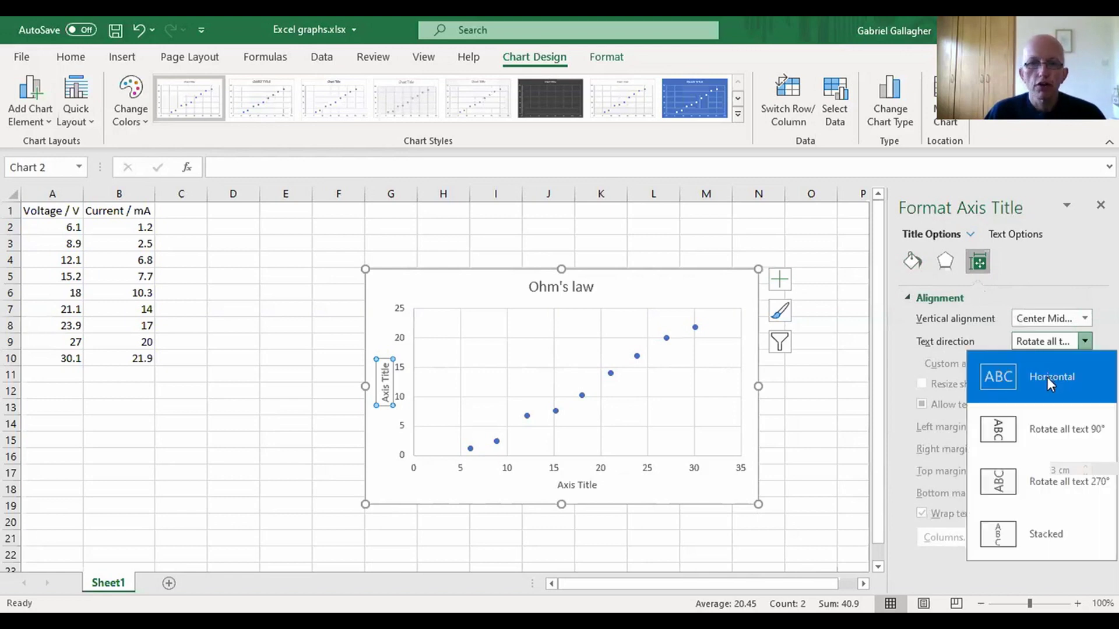
pyautogui.click(1047, 376)
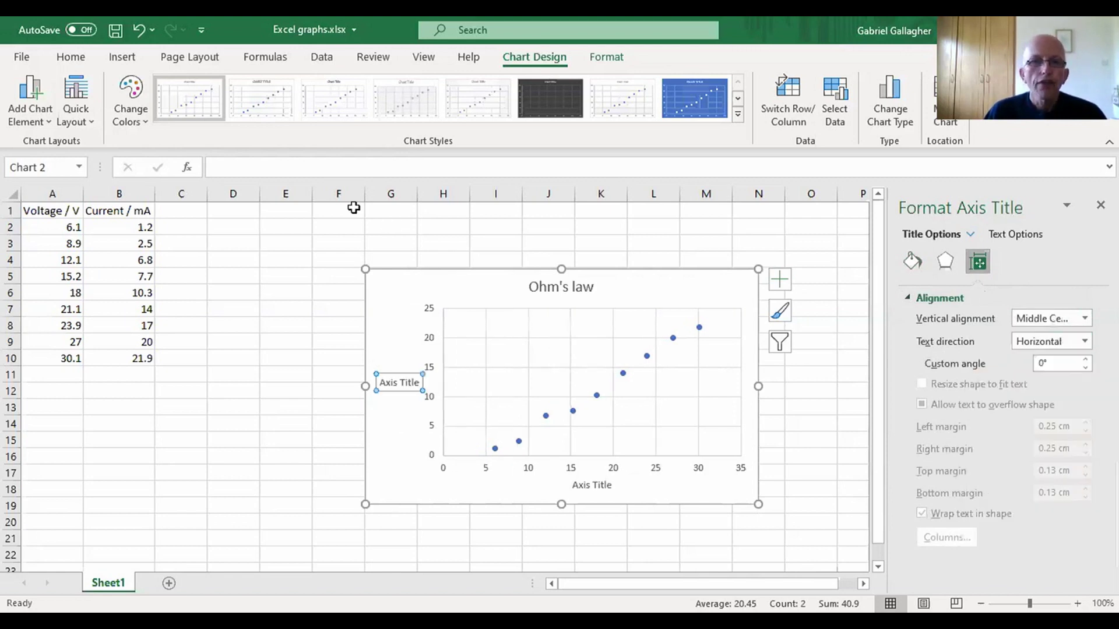
# Change the vertical axis title to "Current / mA"
pyautogui.click(374, 168)
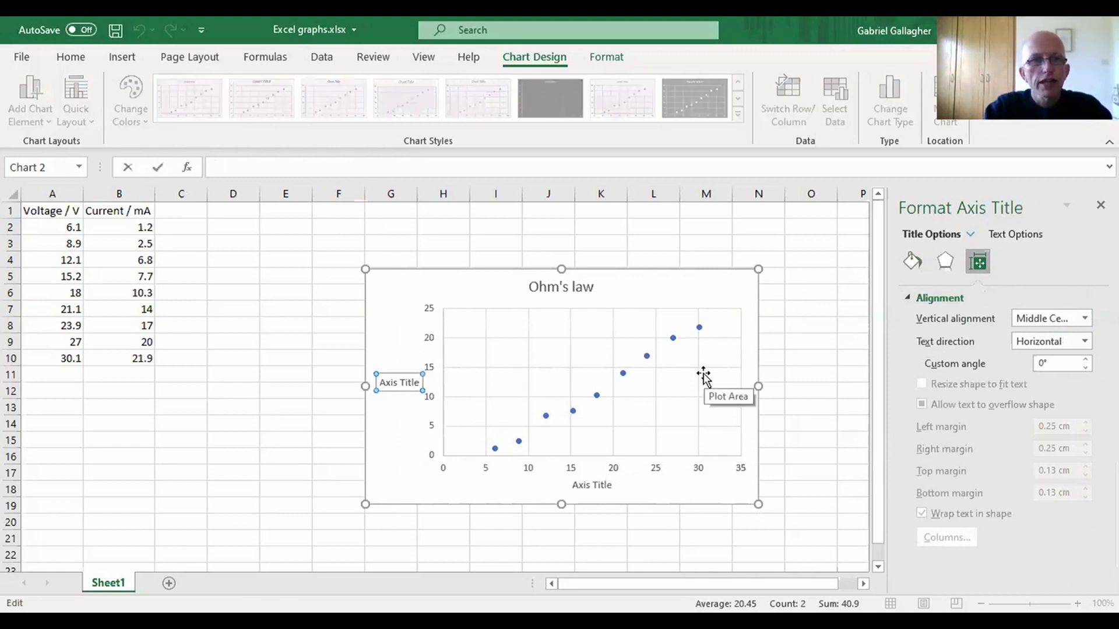
pyautogui.write('C')
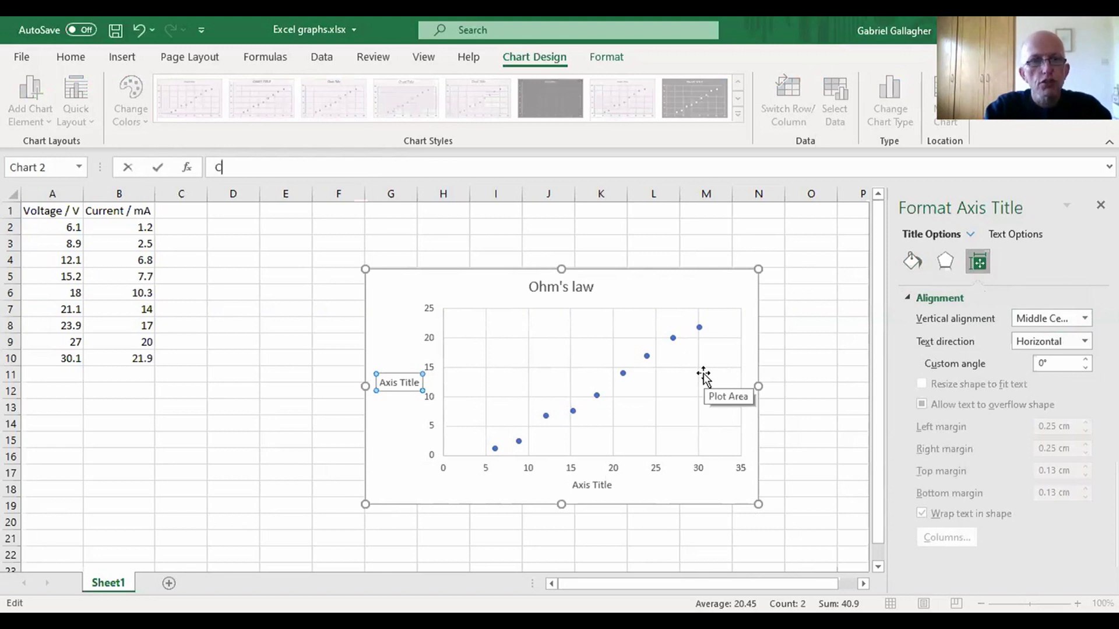
pyautogui.write('urrent / mA')
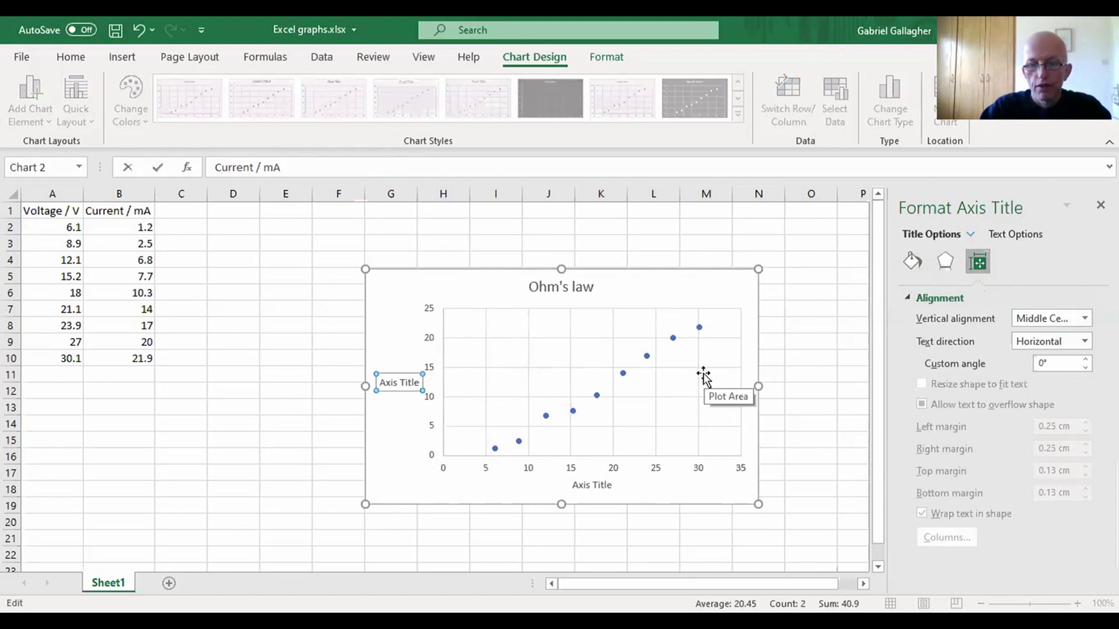
pyautogui.press('Return')
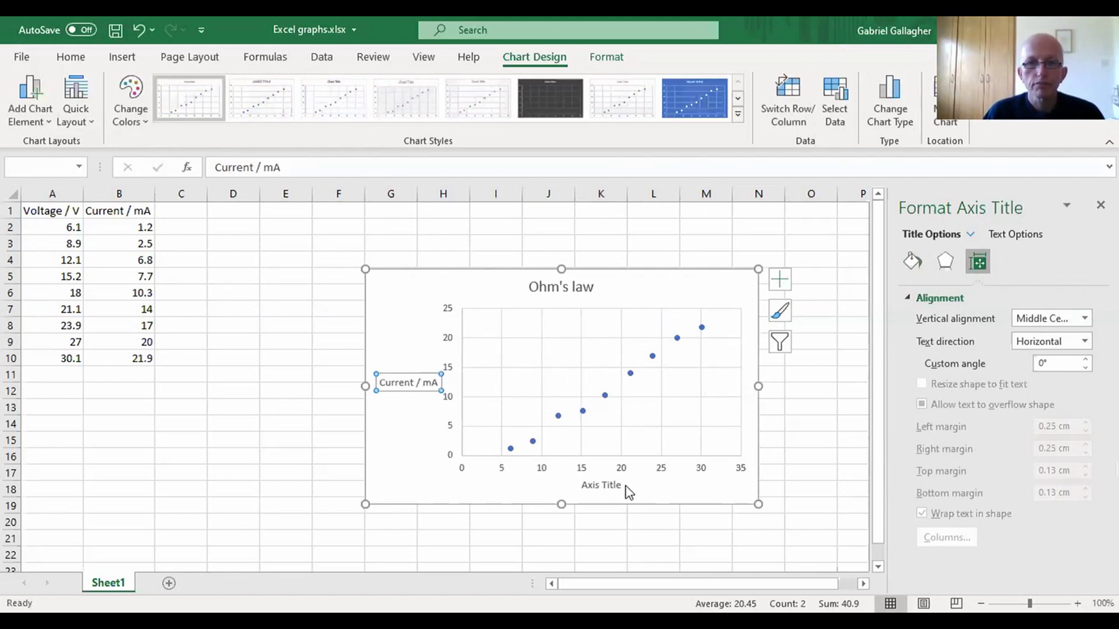
# Change the horizontal axis title to "Voltage / V"
pyautogui.click(588, 484)
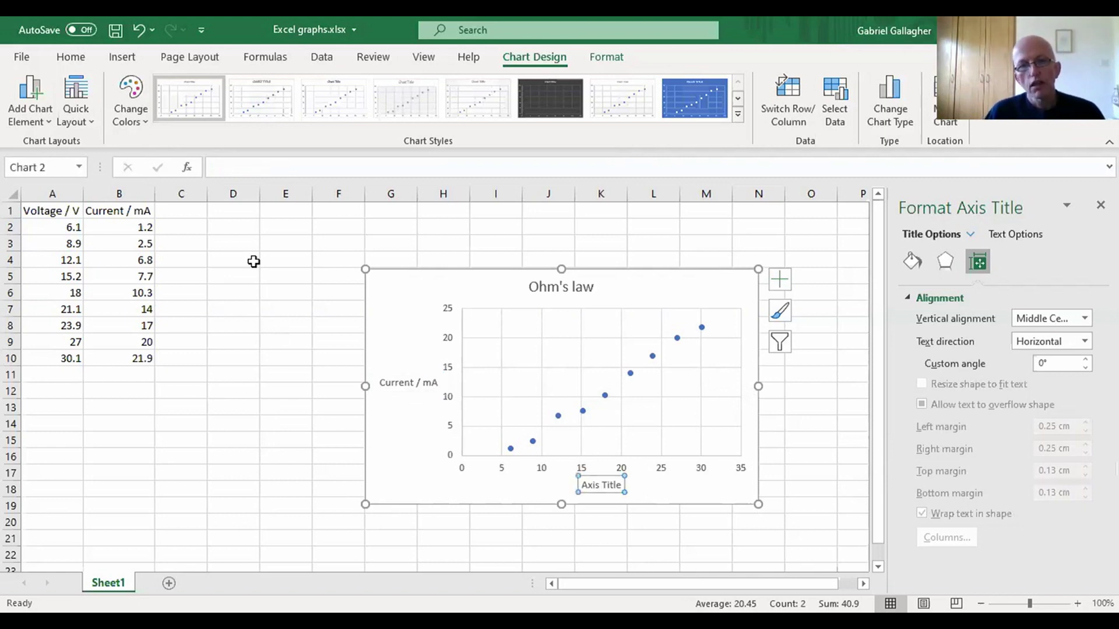
pyautogui.click(264, 167)
pyautogui.write('Voltage / ')
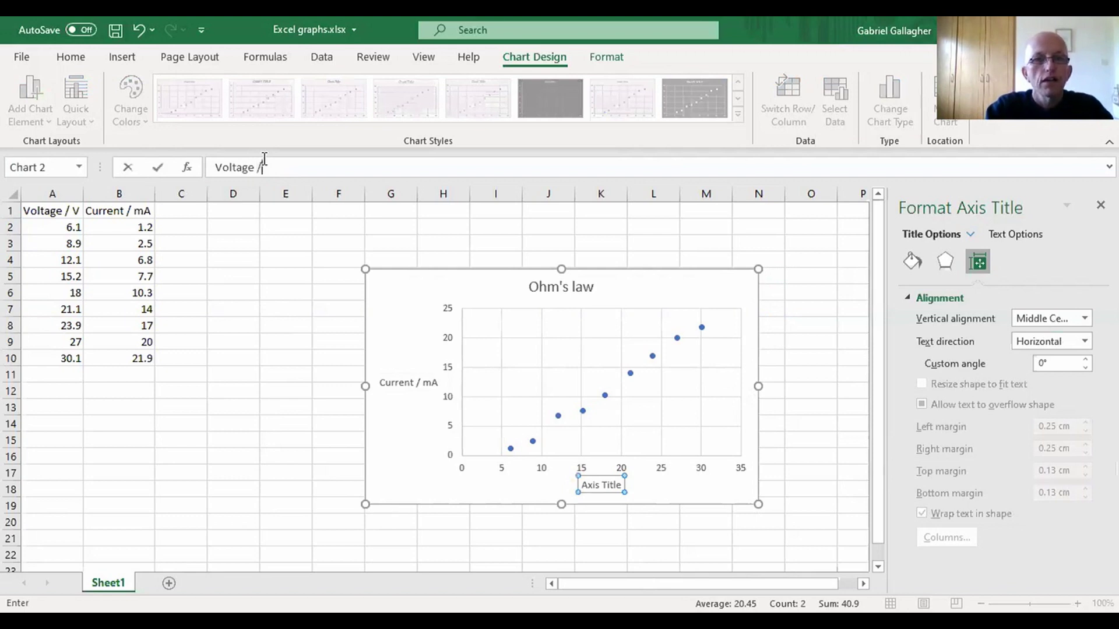
pyautogui.write('V')
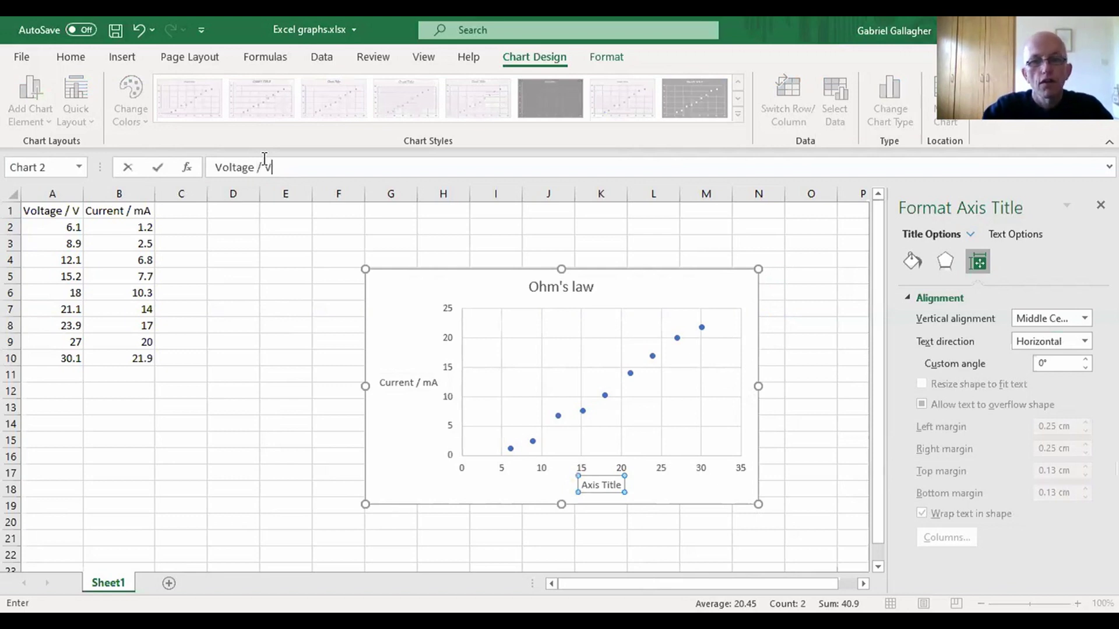
pyautogui.press('Return')
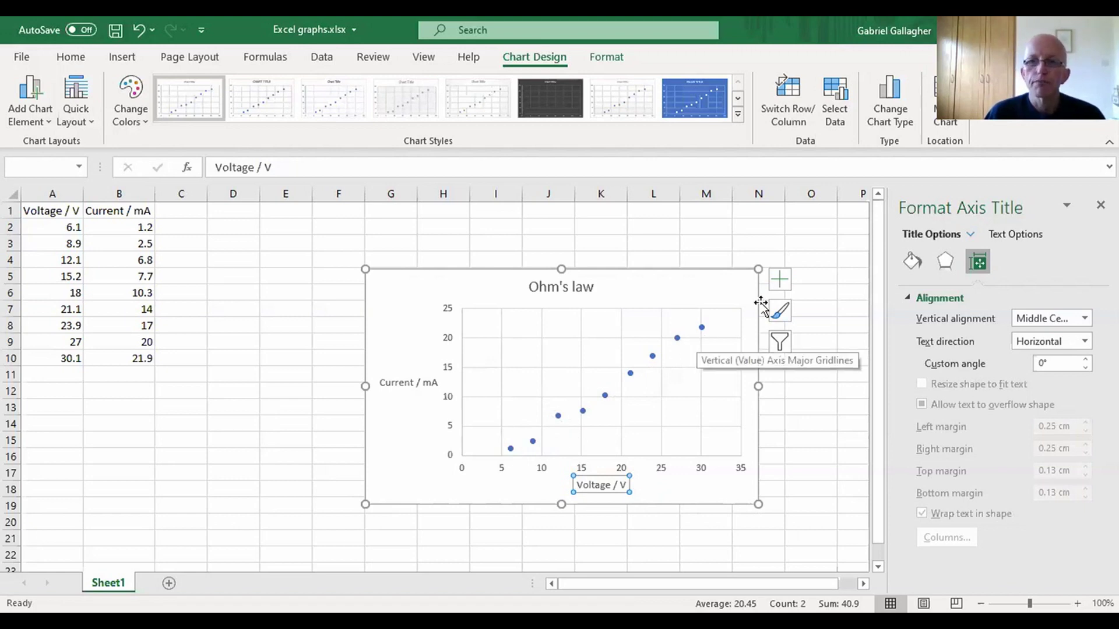
# Add a linear trendline to the scatter chart and open its detailed formatting options
pyautogui.click(780, 282)
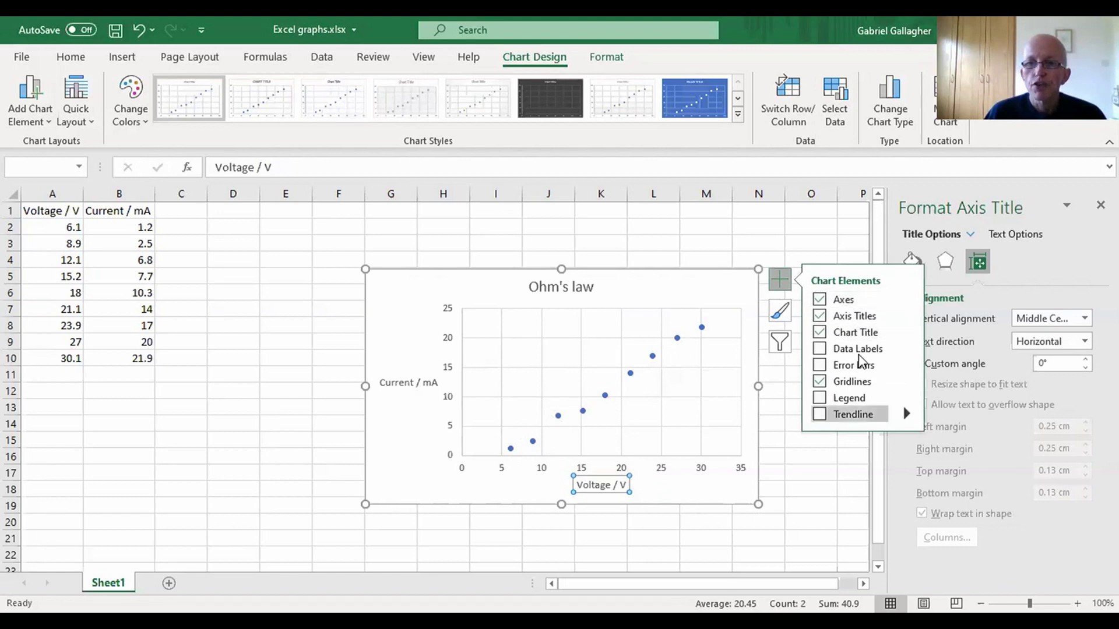
pyautogui.click(853, 415)
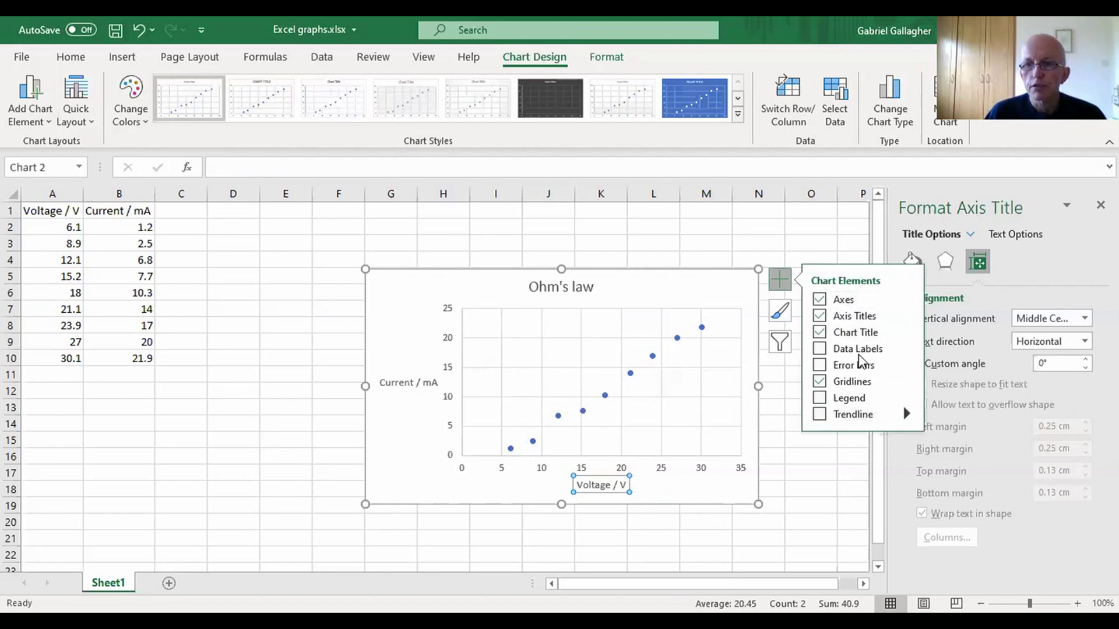
pyautogui.click(907, 414)
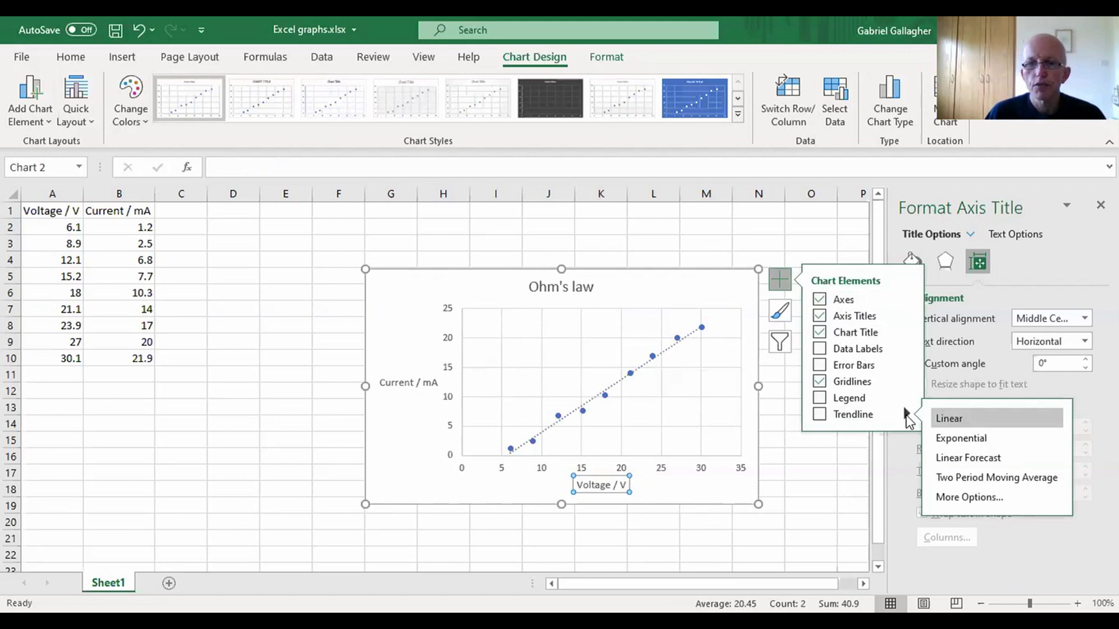
pyautogui.press('Down')
pyautogui.press('Down')
pyautogui.press('Down')
pyautogui.press('Down')
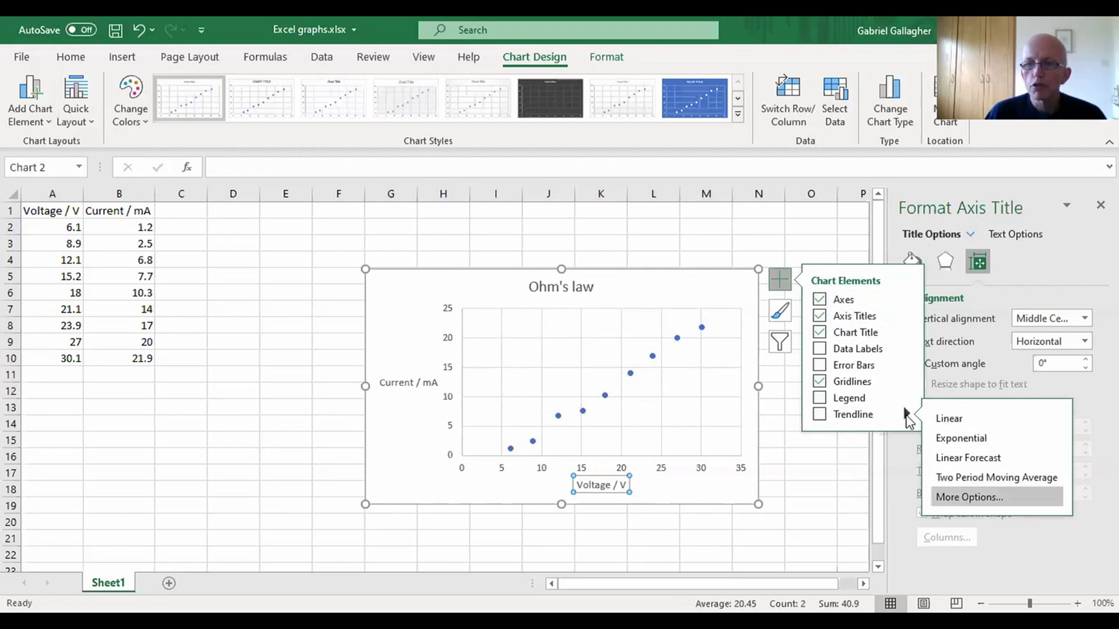
pyautogui.press('Return')
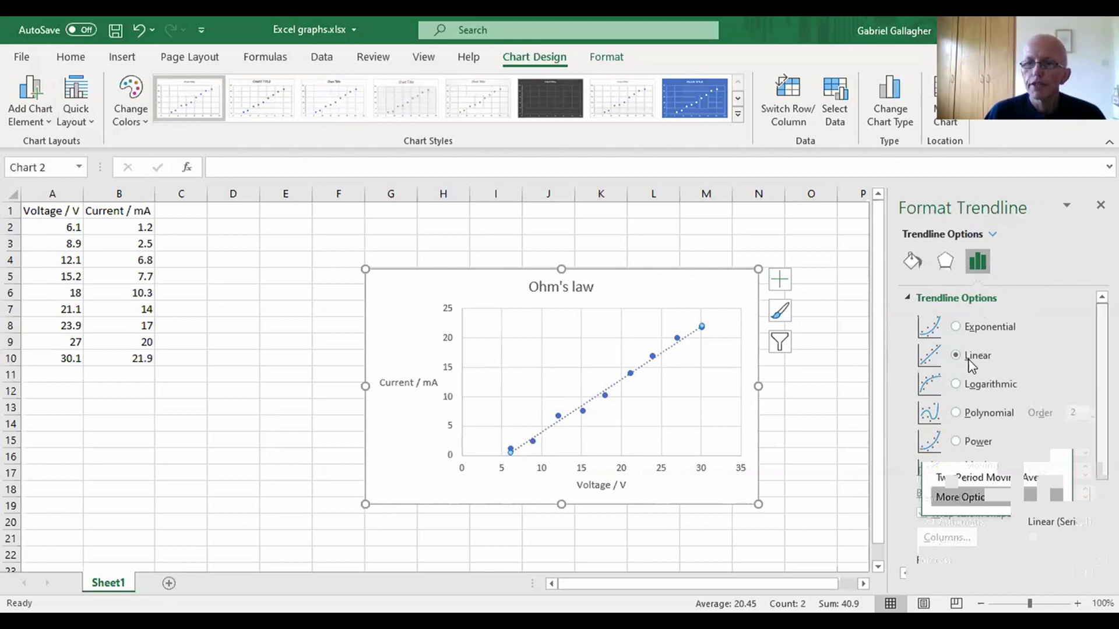
# Display the trendline's equation on the chart and move its label above the plot area, beside the chart title
pyautogui.scroll(-2, 971, 366)
pyautogui.scroll(-2, 971, 366)
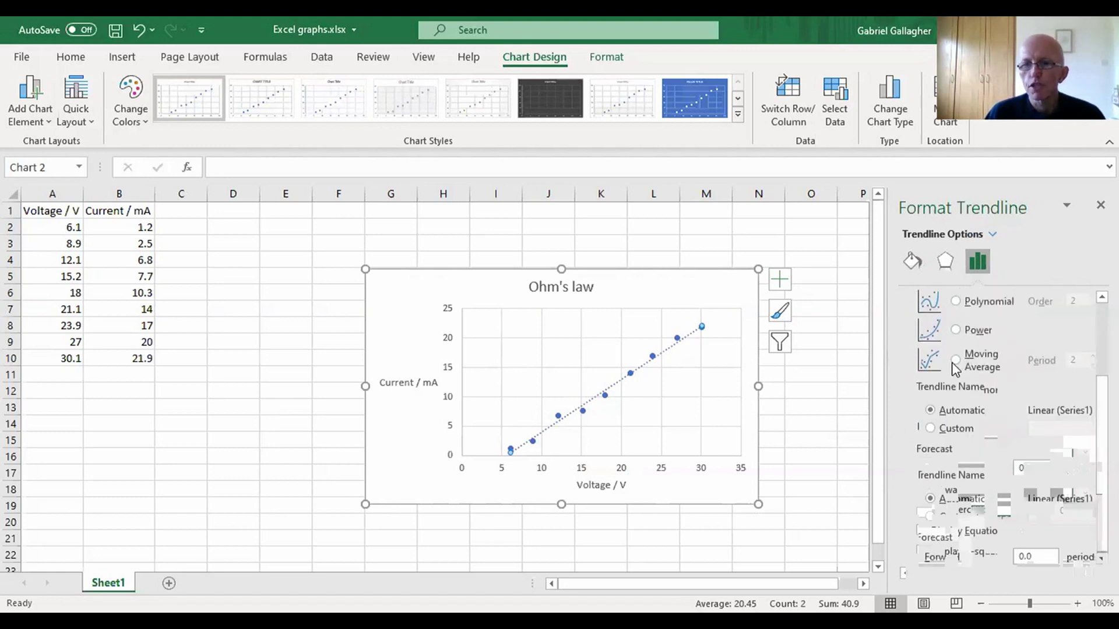
pyautogui.click(922, 530)
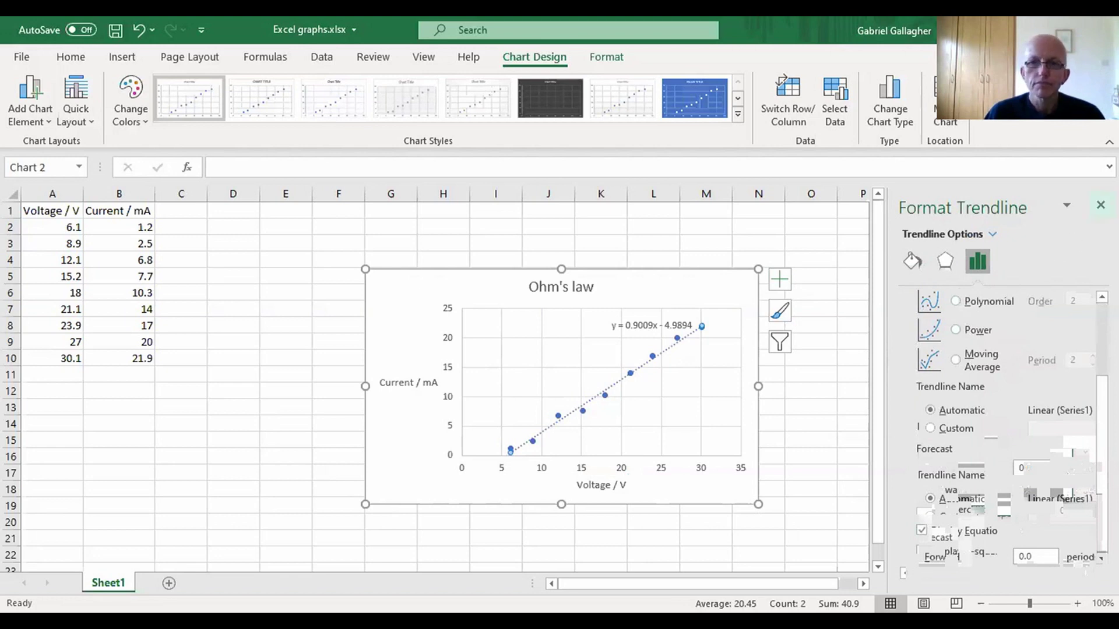
pyautogui.click(1100, 205)
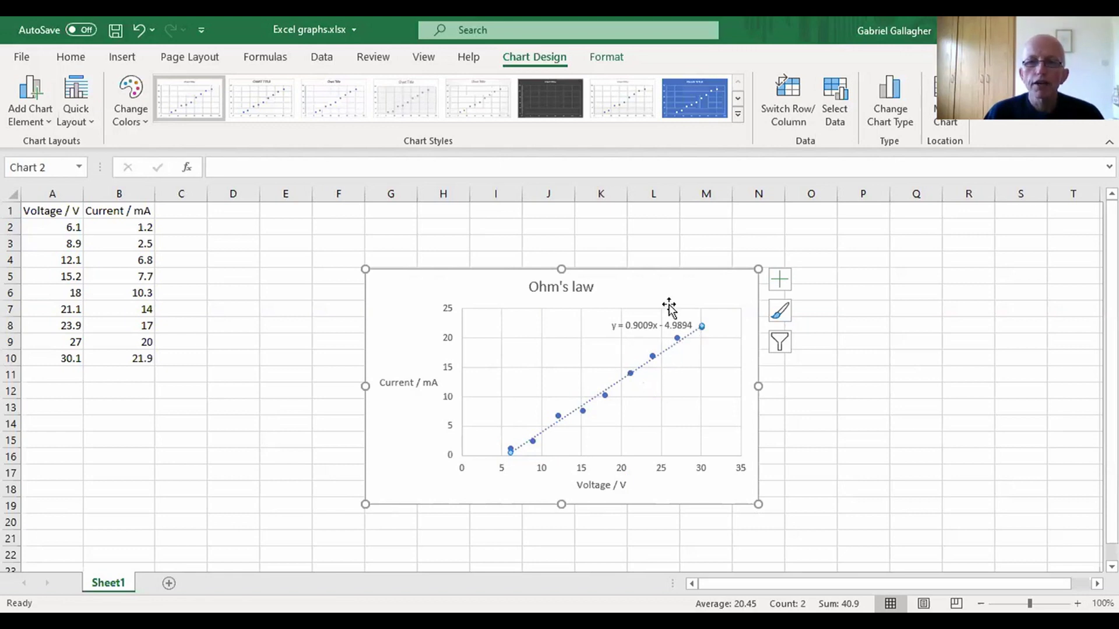
pyautogui.click(642, 326)
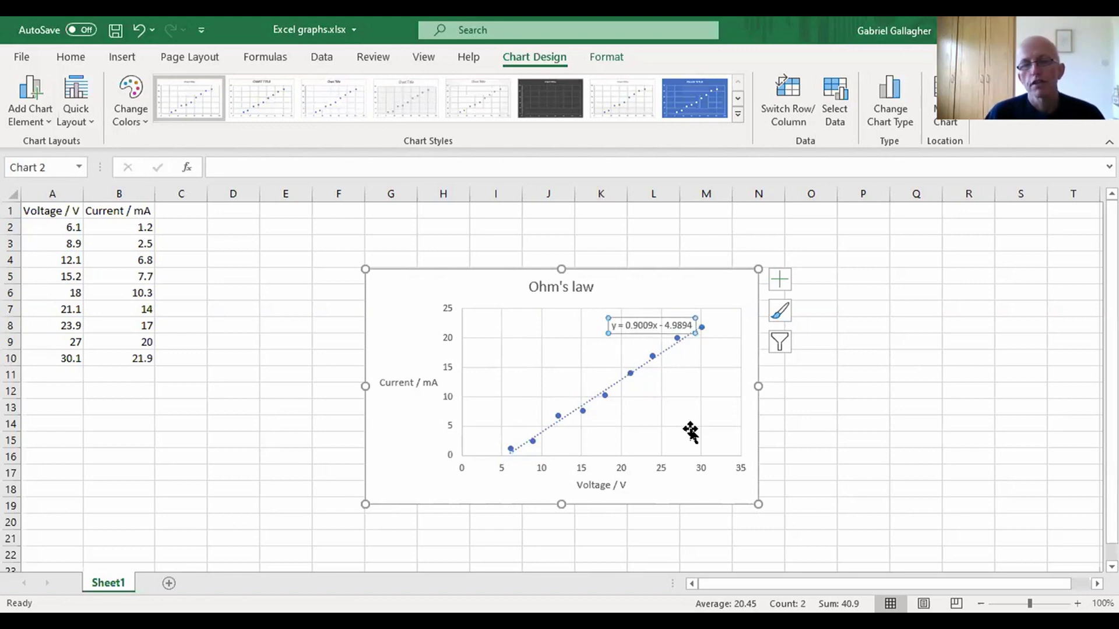
pyautogui.moveTo(665, 307); pyautogui.dragTo(680, 290)
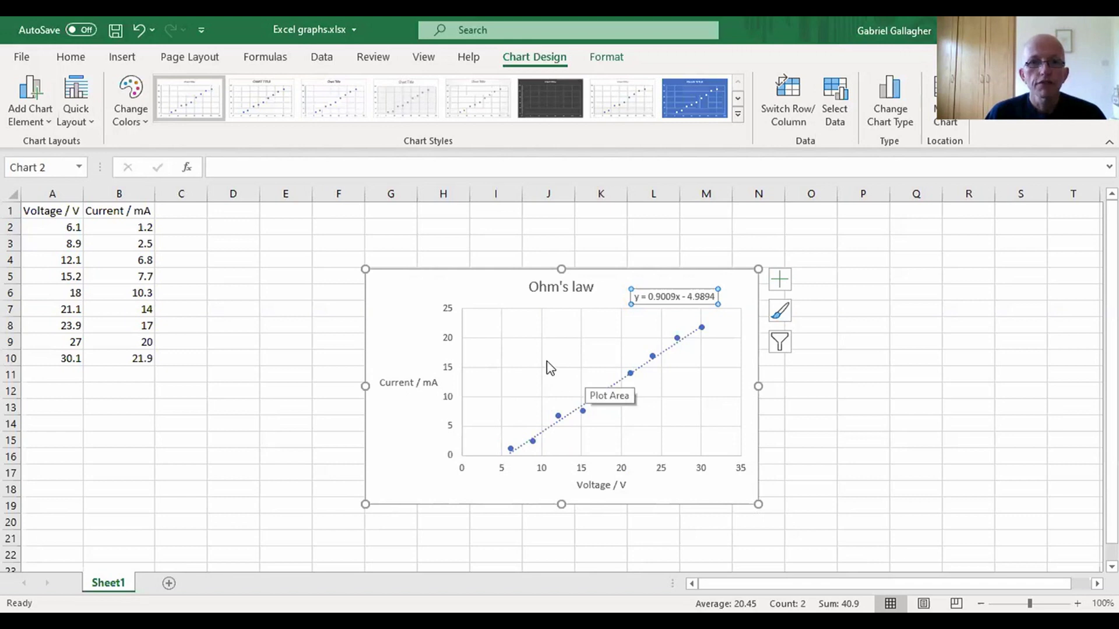
# Delete the Ohm's law scatter chart from the worksheet
pyautogui.click(495, 287)
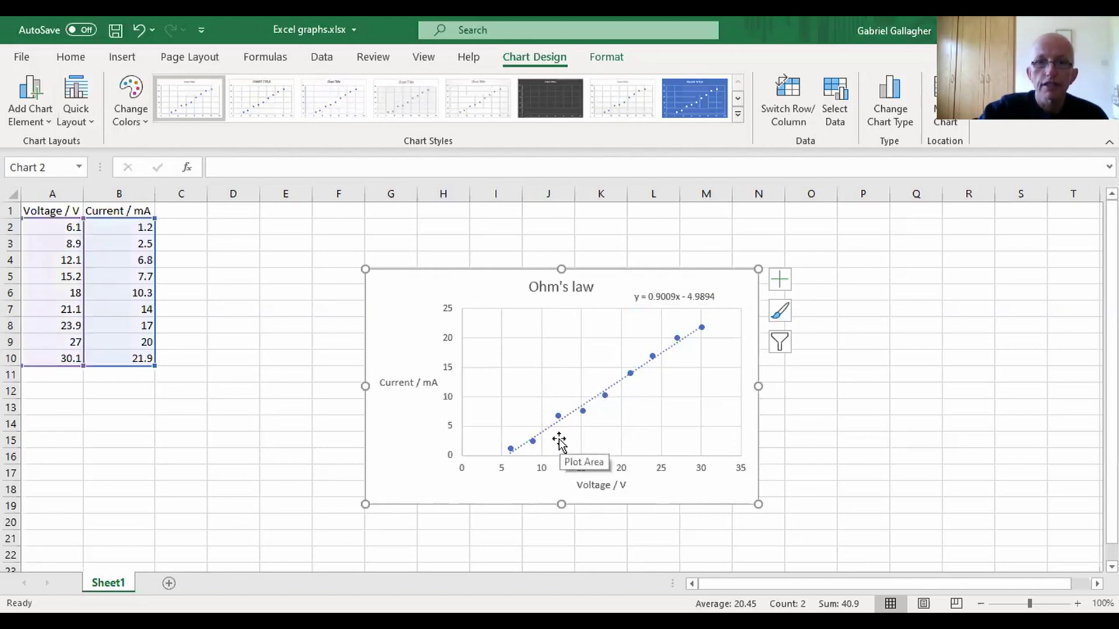
pyautogui.press('Delete')
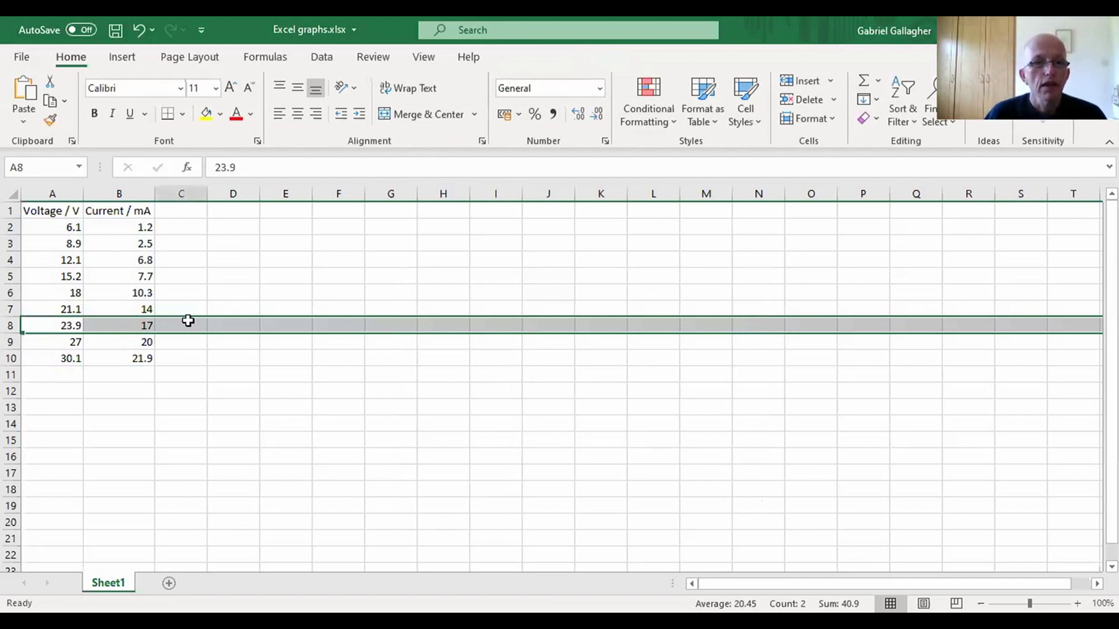
# Enter the header "Current / A" in C1 and fit column C's width to it
pyautogui.click(186, 357)
pyautogui.click(186, 214)
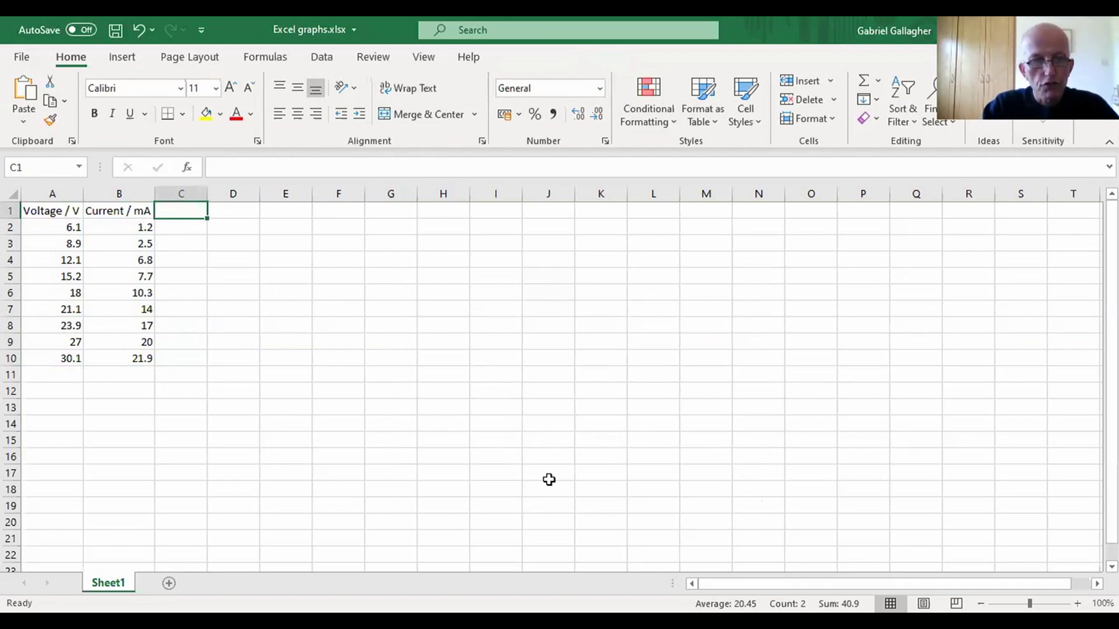
pyautogui.write('Current / A')
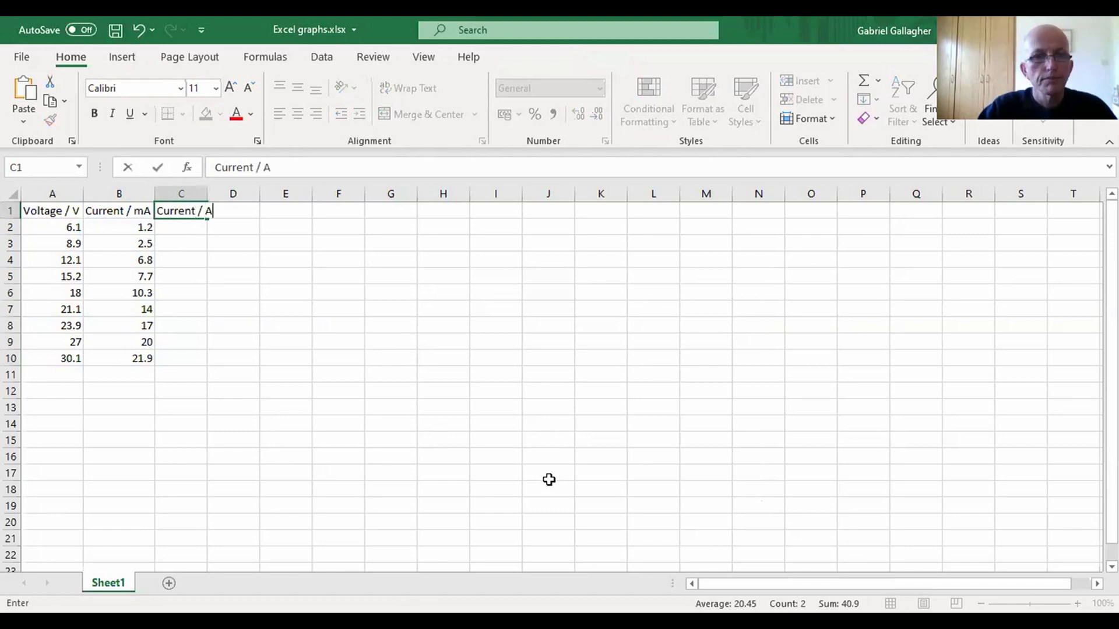
pyautogui.press('Return')
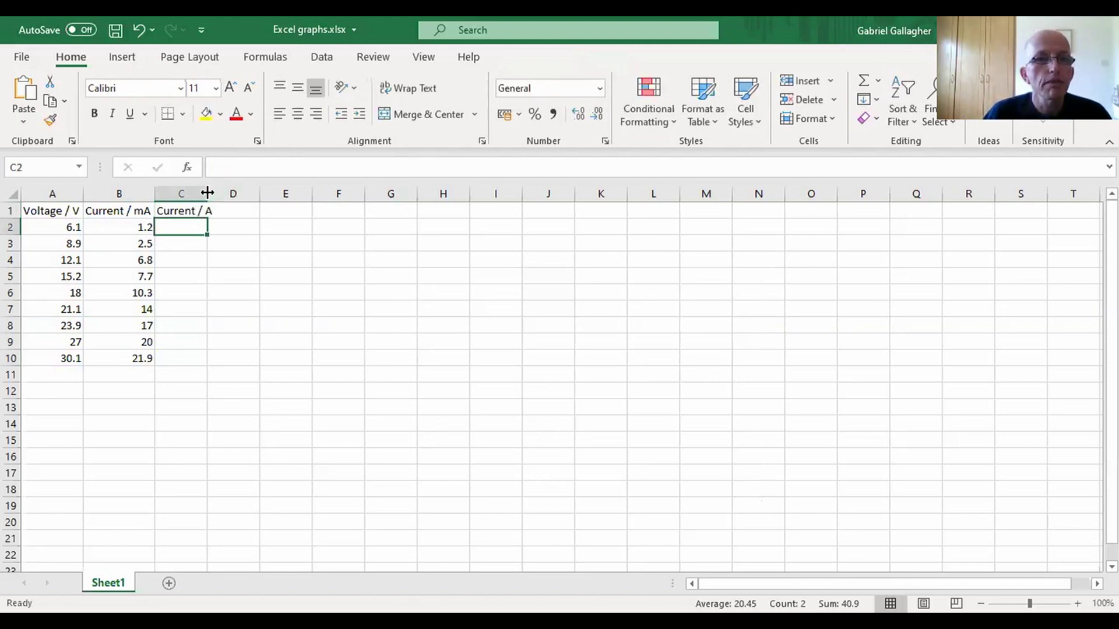
pyautogui.doubleClick(206, 193)
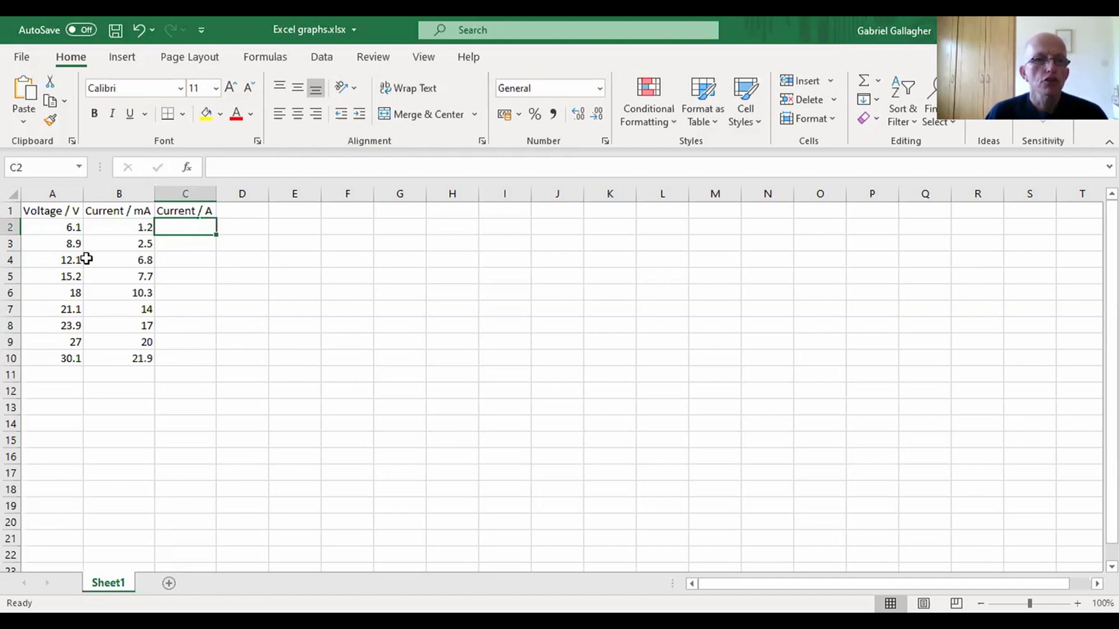
# Enter the formula =B2/1000 in C2 to convert the first current reading from milliamps to amps
pyautogui.click(130, 226)
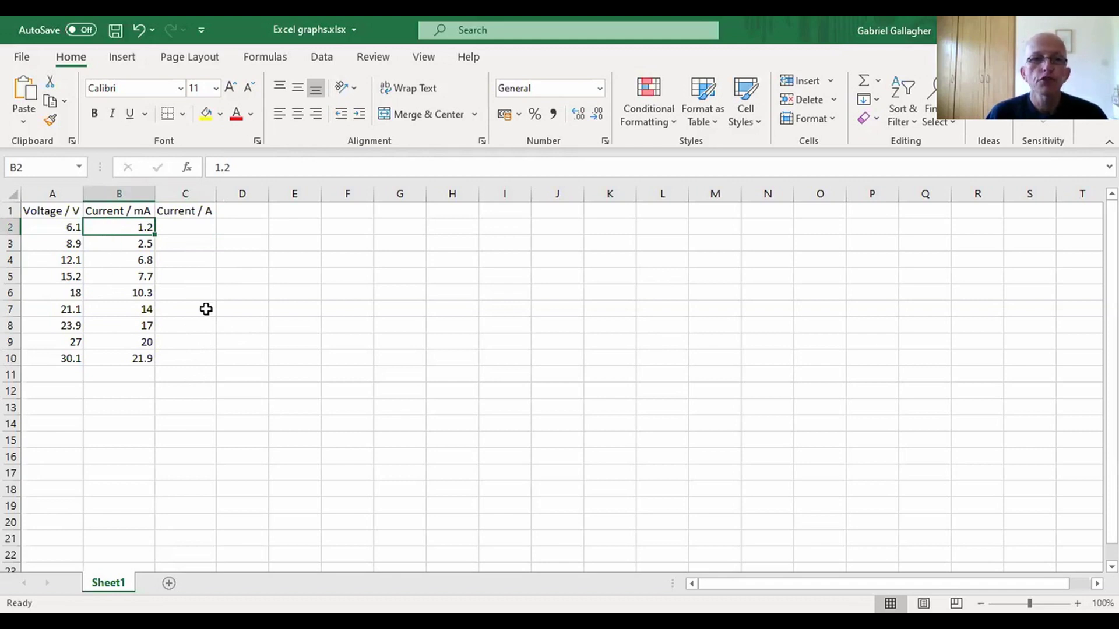
pyautogui.click(178, 227)
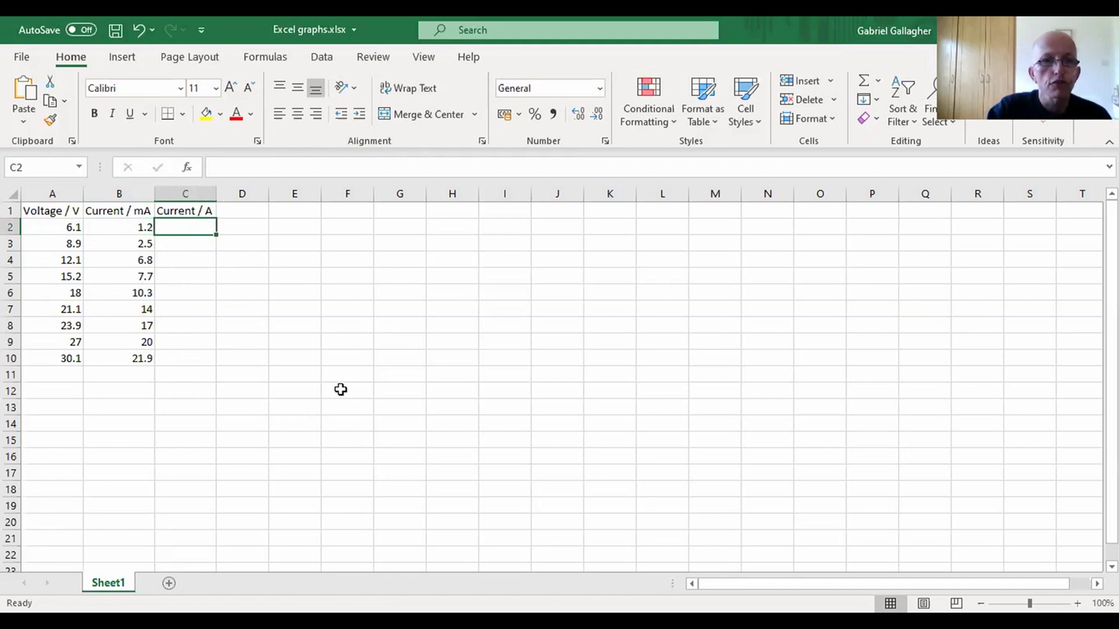
pyautogui.write('=')
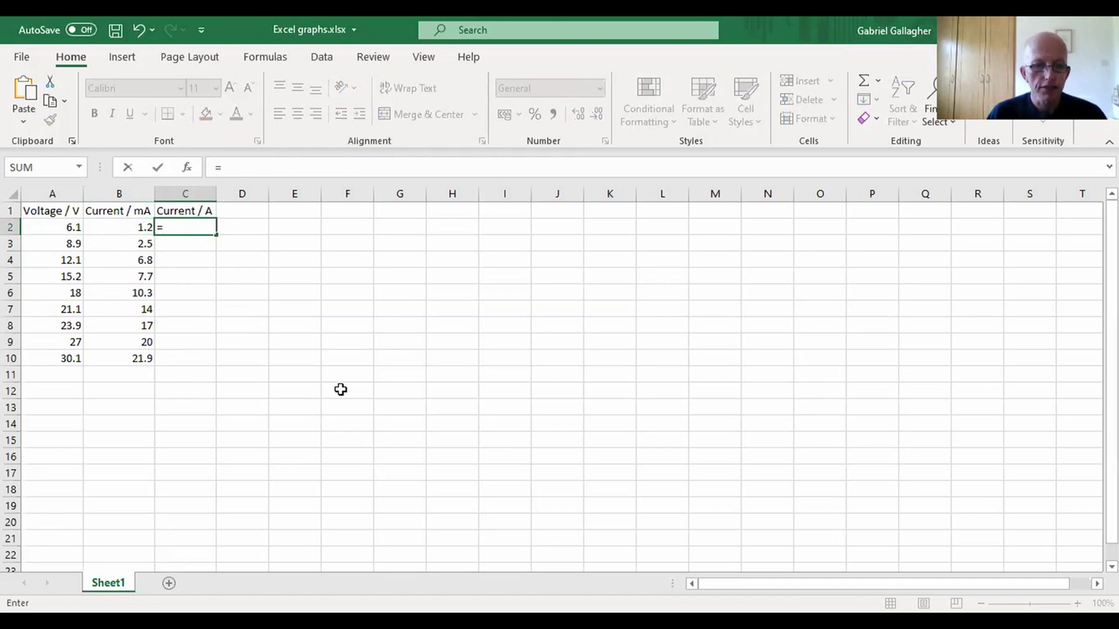
pyautogui.click(121, 227)
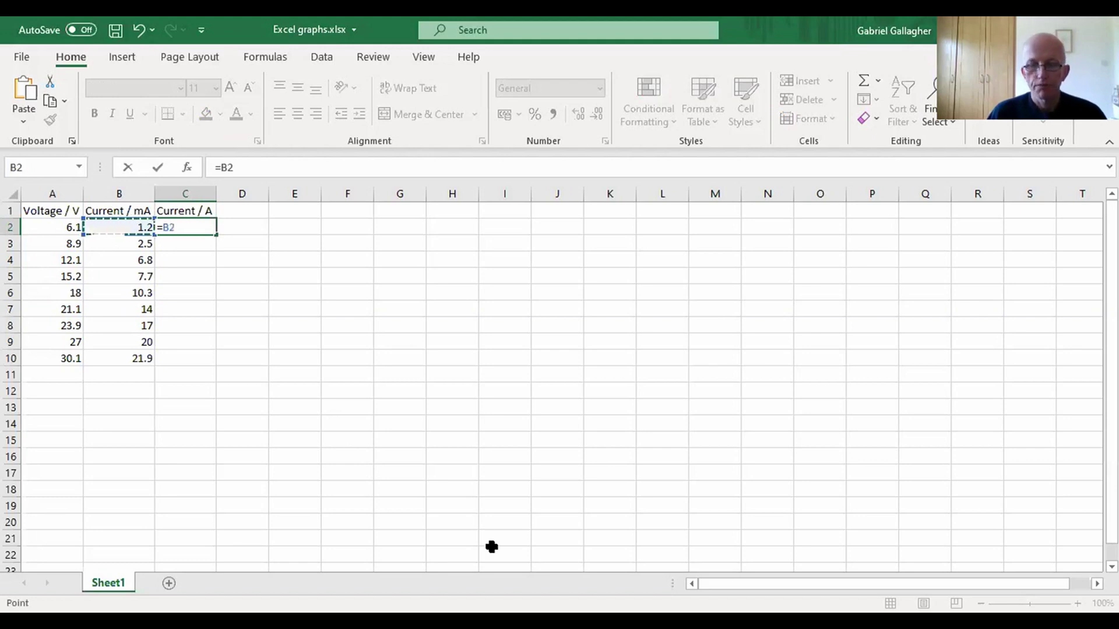
pyautogui.write('/1000')
pyautogui.press('Return')
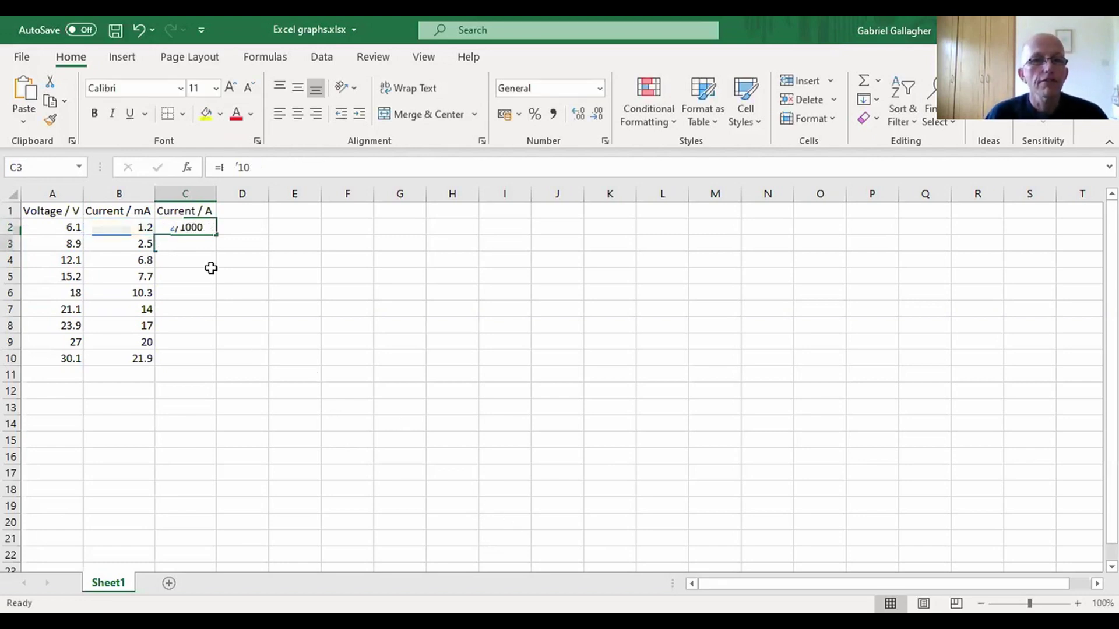
# Fill the C2 formula down through C10 to convert the remaining current readings to amps
pyautogui.click(185, 226)
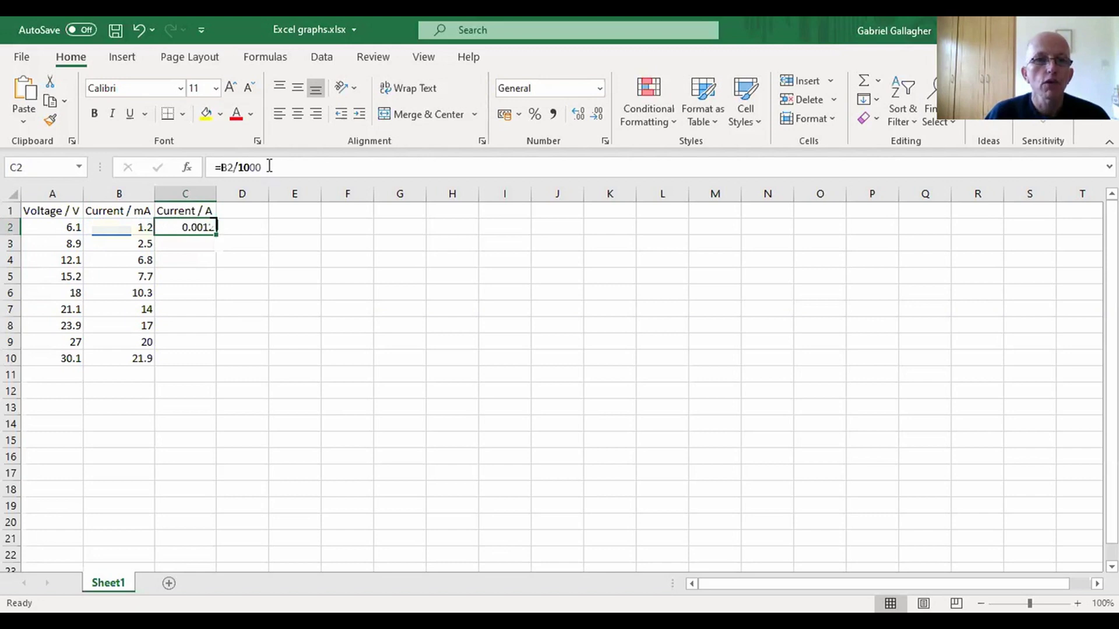
pyautogui.moveTo(263, 167); pyautogui.dragTo(213, 161)
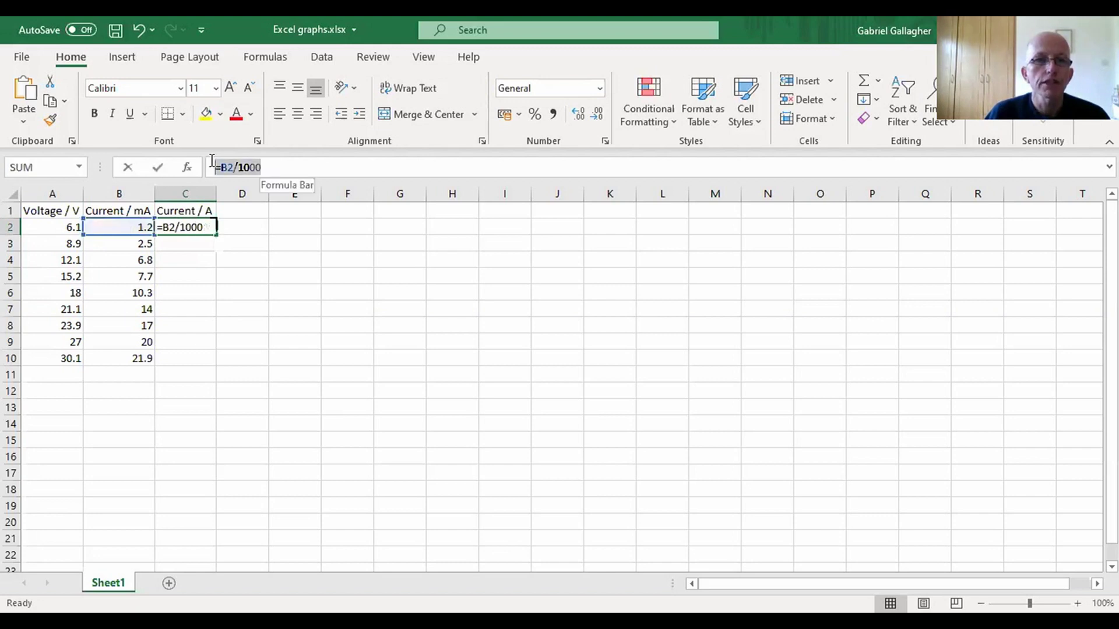
pyautogui.click(191, 227)
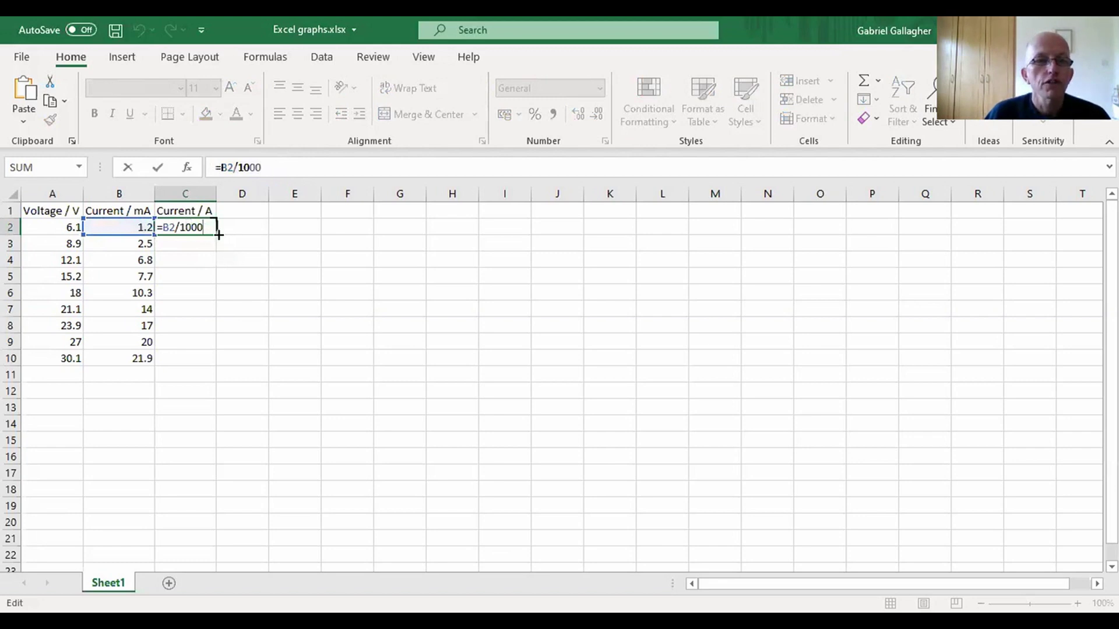
pyautogui.hotkey('ctrl', 'Return')
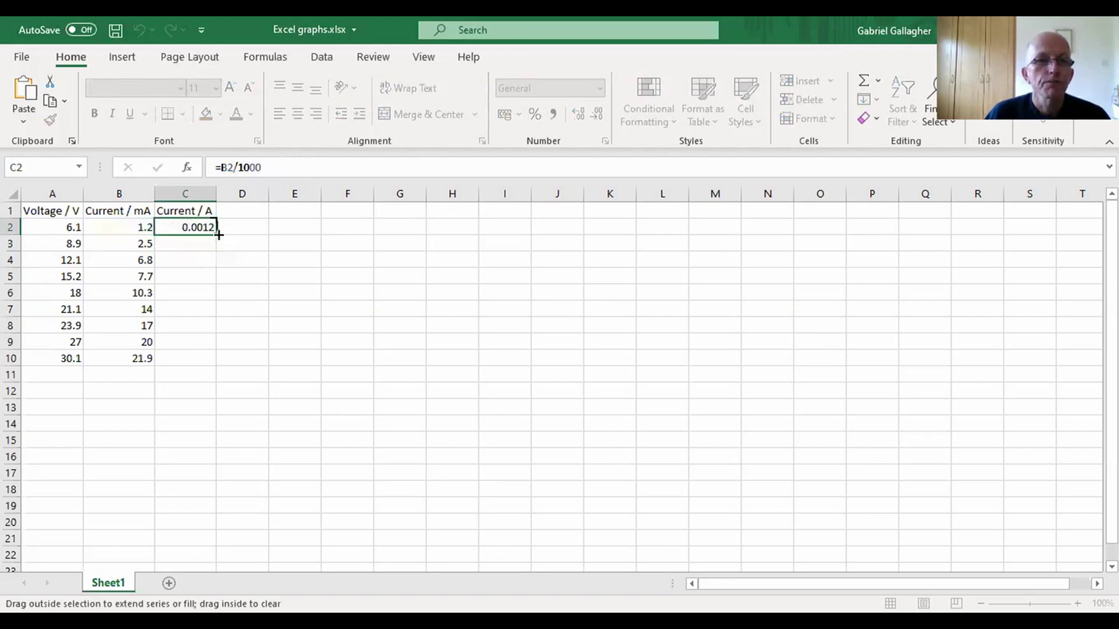
pyautogui.moveTo(218, 235); pyautogui.dragTo(213, 367)
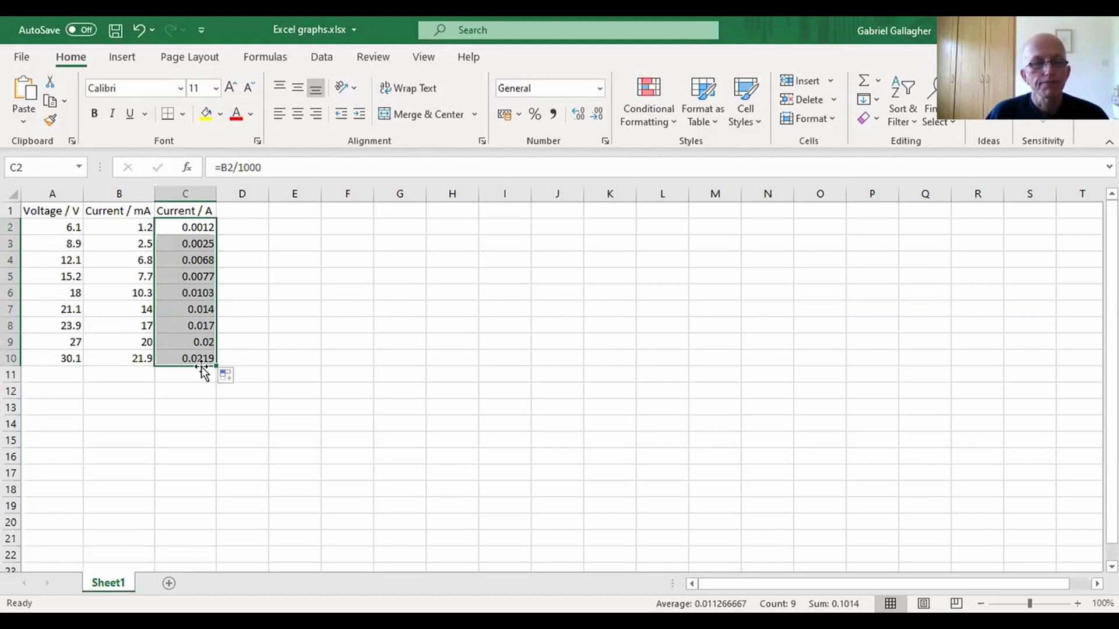
pyautogui.click(335, 375)
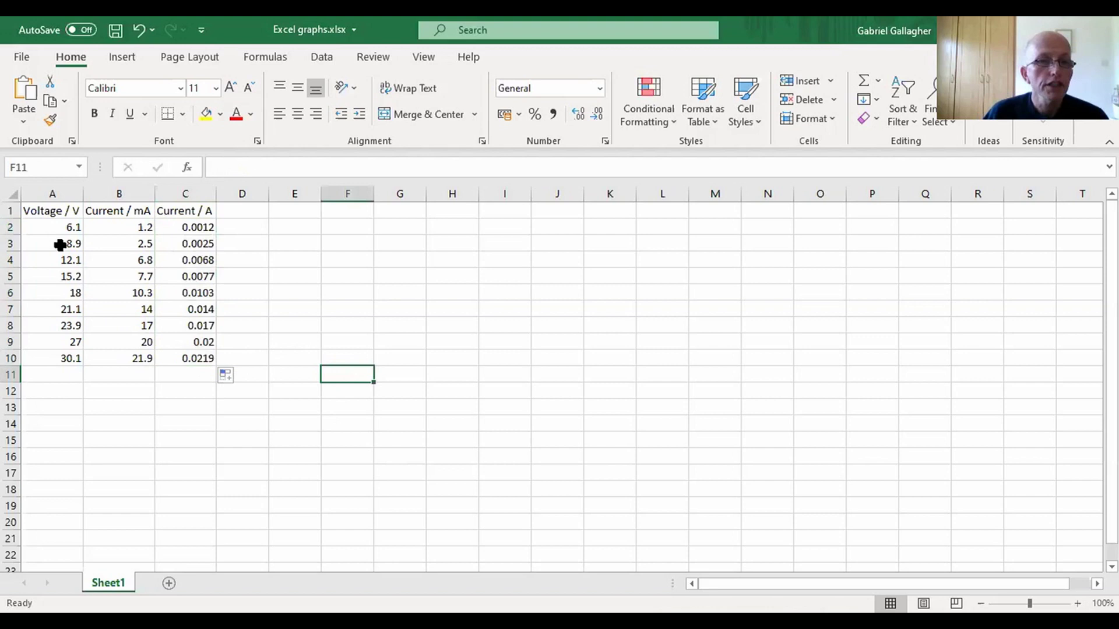
pyautogui.click(196, 228)
pyautogui.moveTo(201, 294); pyautogui.dragTo(194, 369)
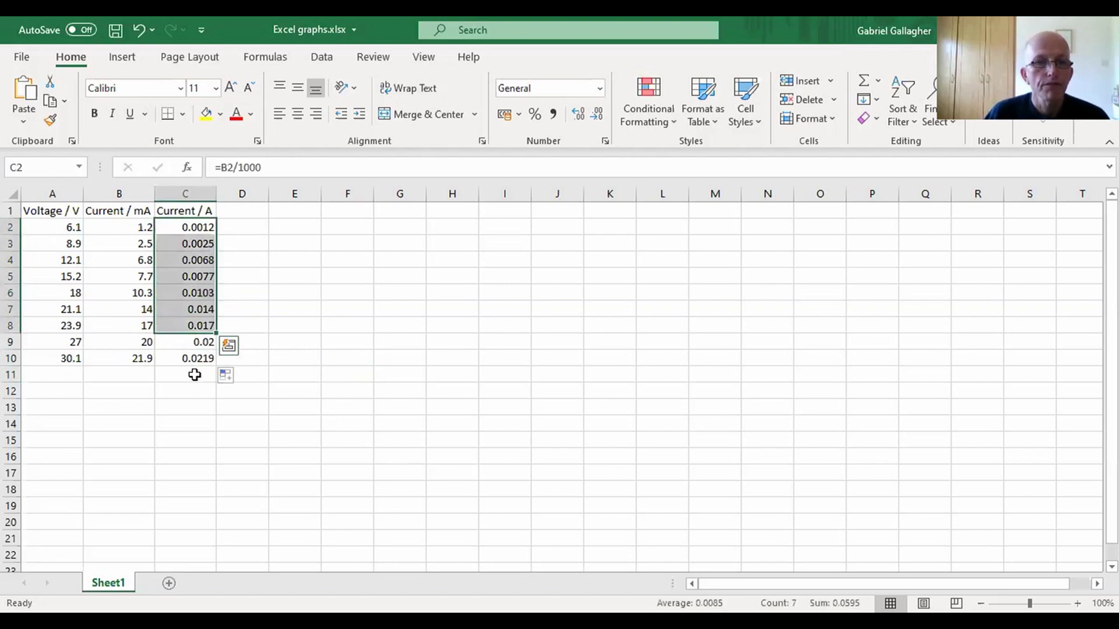
pyautogui.click(194, 375)
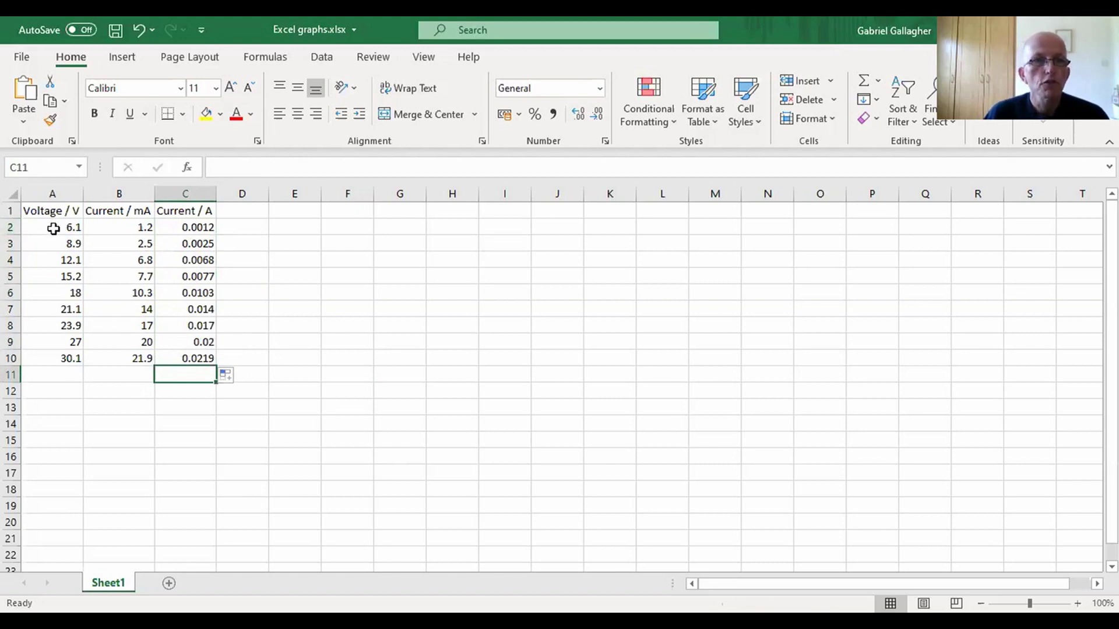
pyautogui.moveTo(53, 227); pyautogui.dragTo(83, 373)
pyautogui.moveTo(190, 226); pyautogui.dragTo(198, 358)
pyautogui.moveTo(44, 229); pyautogui.dragTo(74, 357)
pyautogui.moveTo(198, 226); pyautogui.dragTo(202, 350)
pyautogui.moveTo(54, 226); pyautogui.dragTo(75, 358)
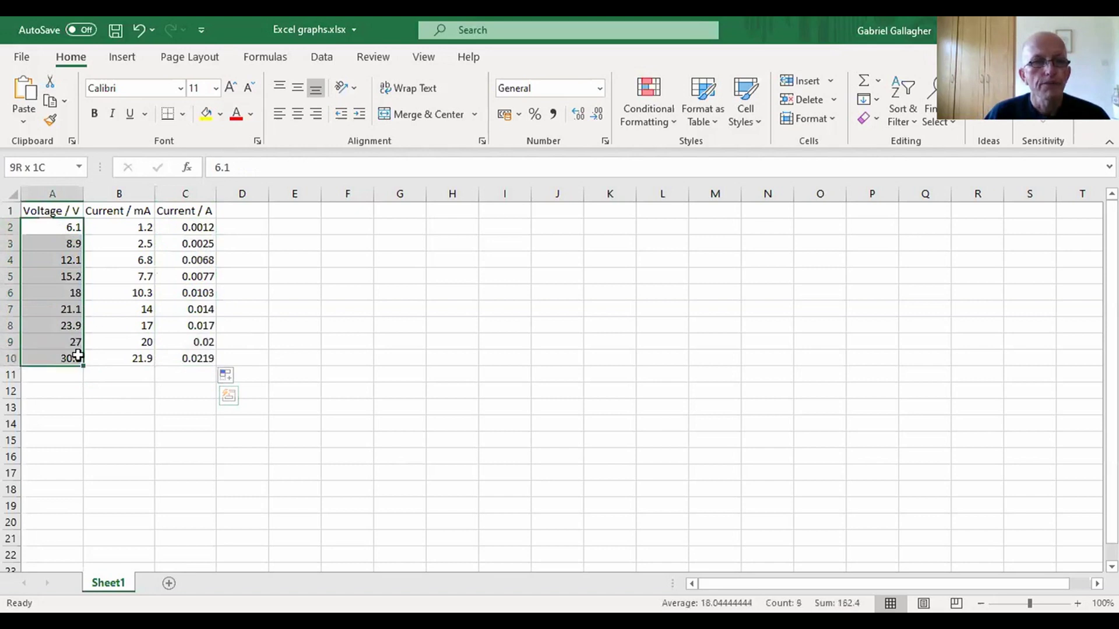
pyautogui.click(51, 229)
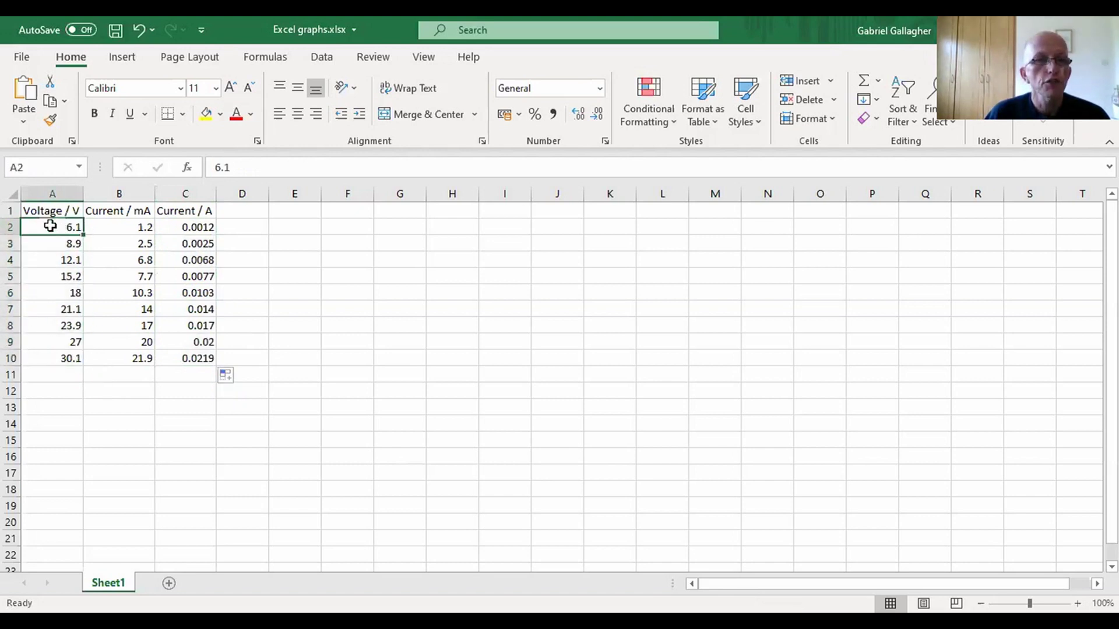
pyautogui.moveTo(74, 227); pyautogui.dragTo(196, 349)
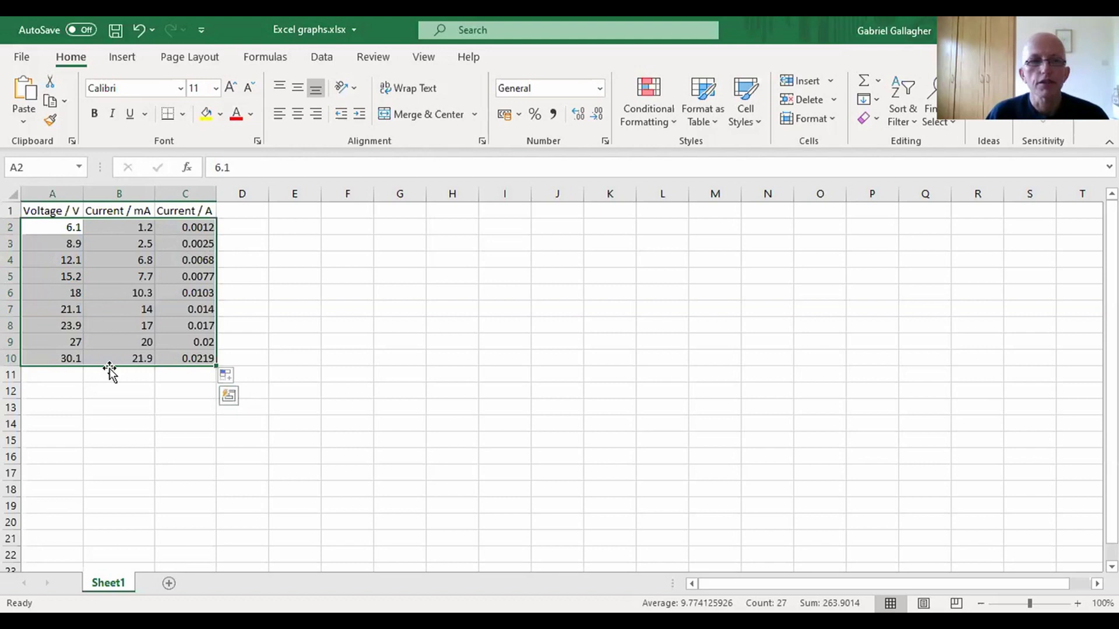
# Insert a markers-only scatter chart from the voltages in A2:A10 and the currents in amps in C2:C10, leaving out column B
pyautogui.click(48, 228)
pyautogui.moveTo(49, 228); pyautogui.dragTo(51, 358)
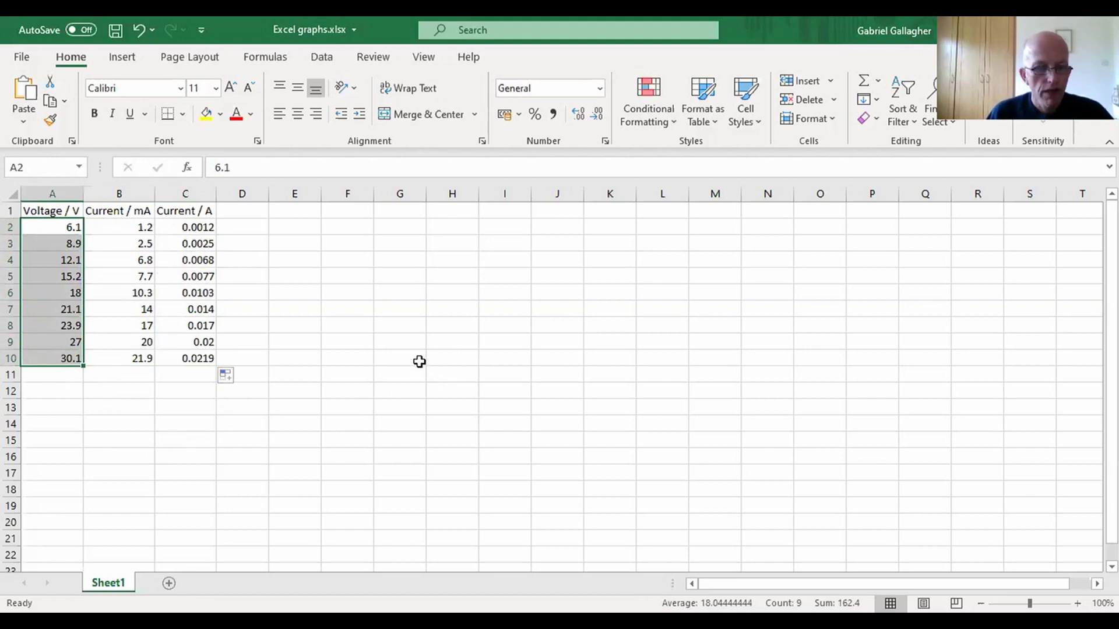
pyautogui.moveTo(202, 228); pyautogui.dragTo(194, 361)
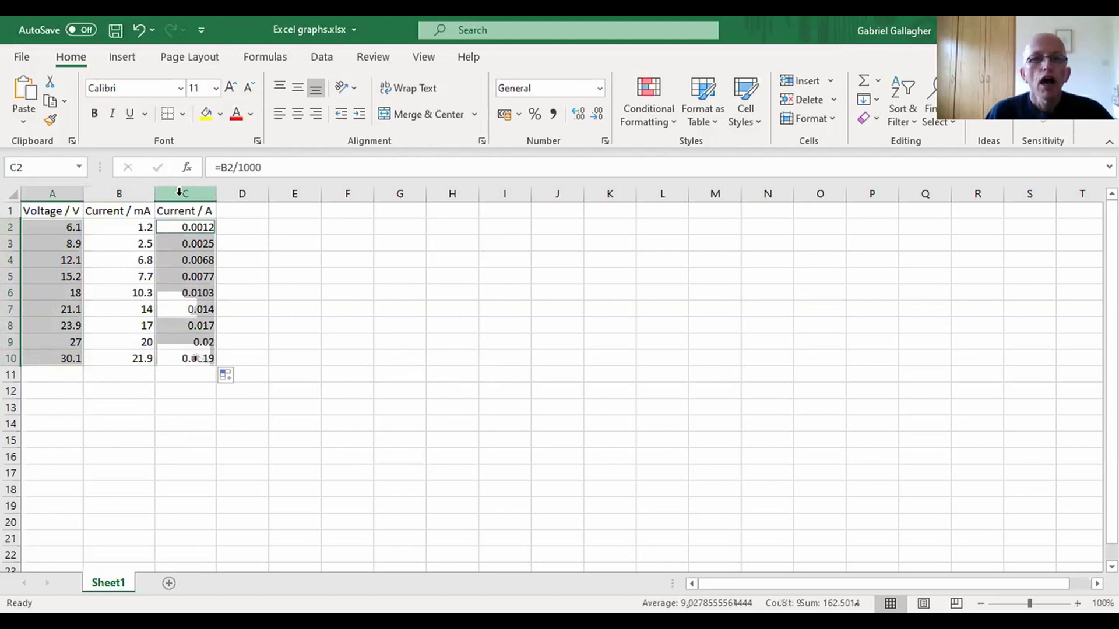
pyautogui.click(124, 58)
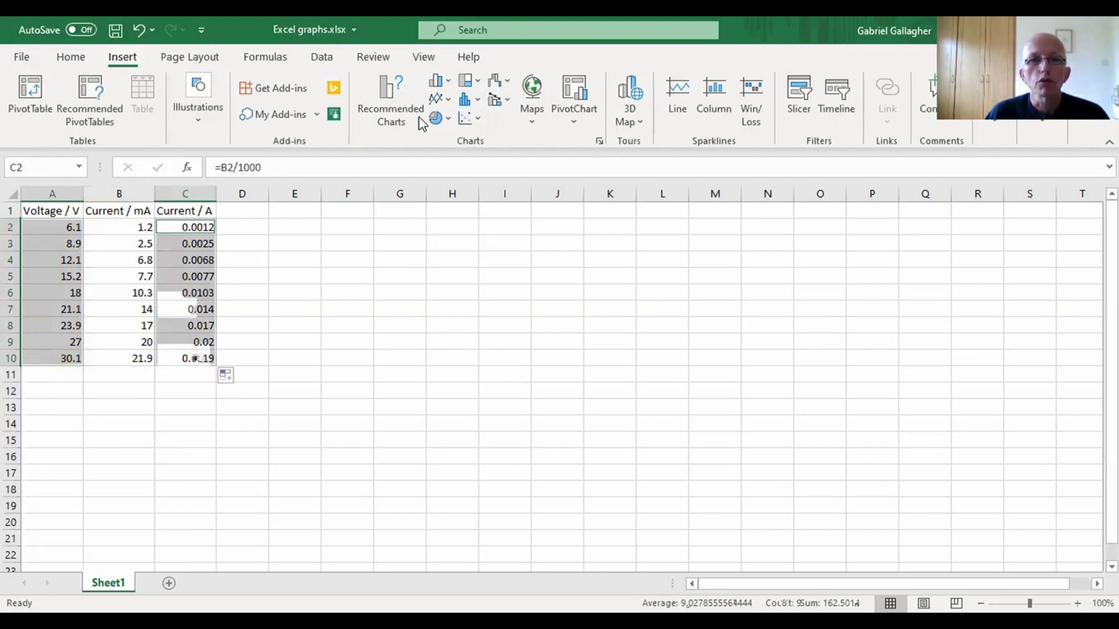
pyautogui.click(476, 120)
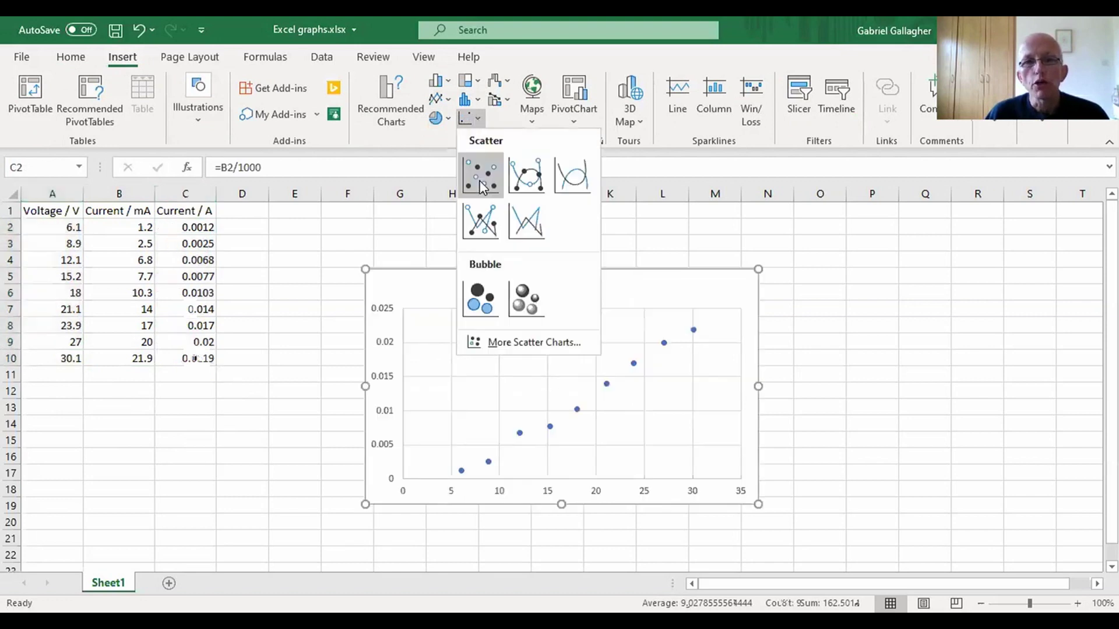
pyautogui.click(479, 183)
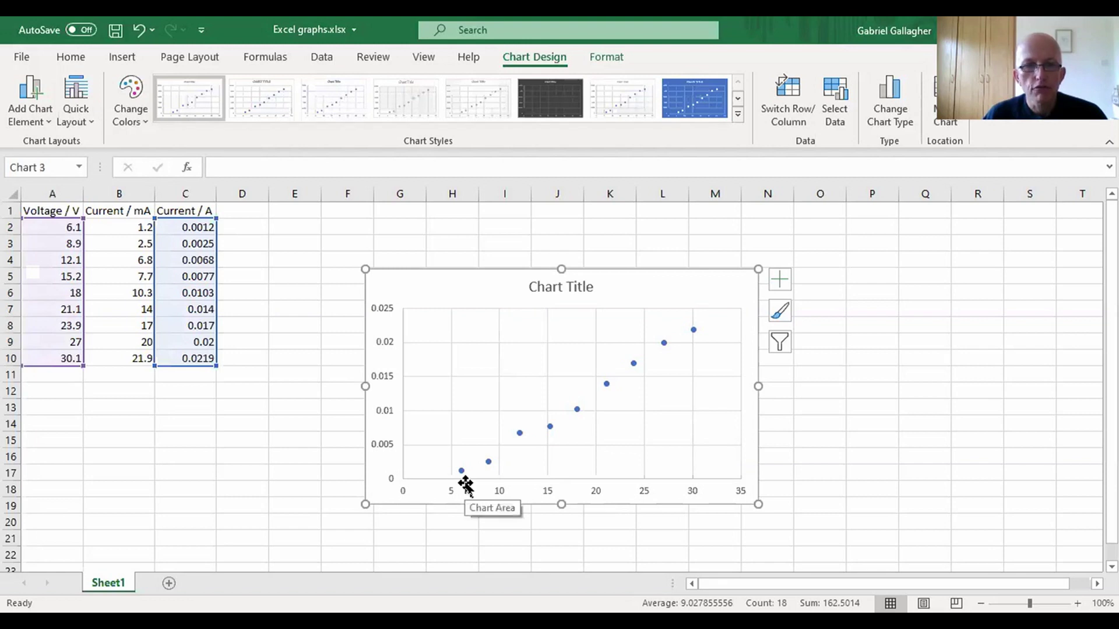
pyautogui.moveTo(462, 473)
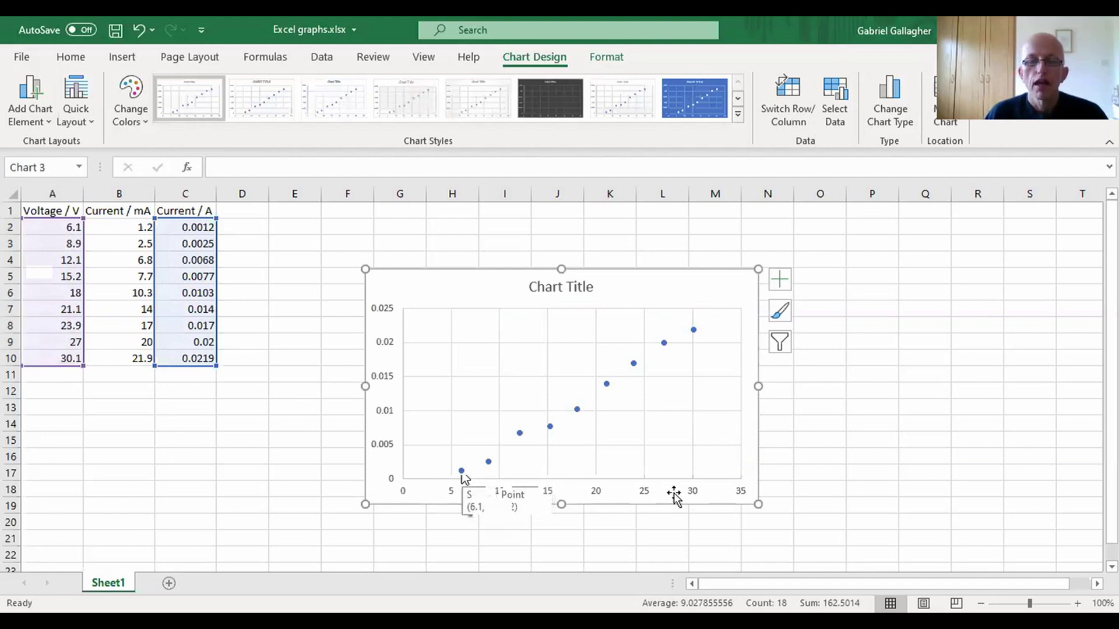
# Set the new scatter chart's title to "Ohm's law"
pyautogui.click(575, 289)
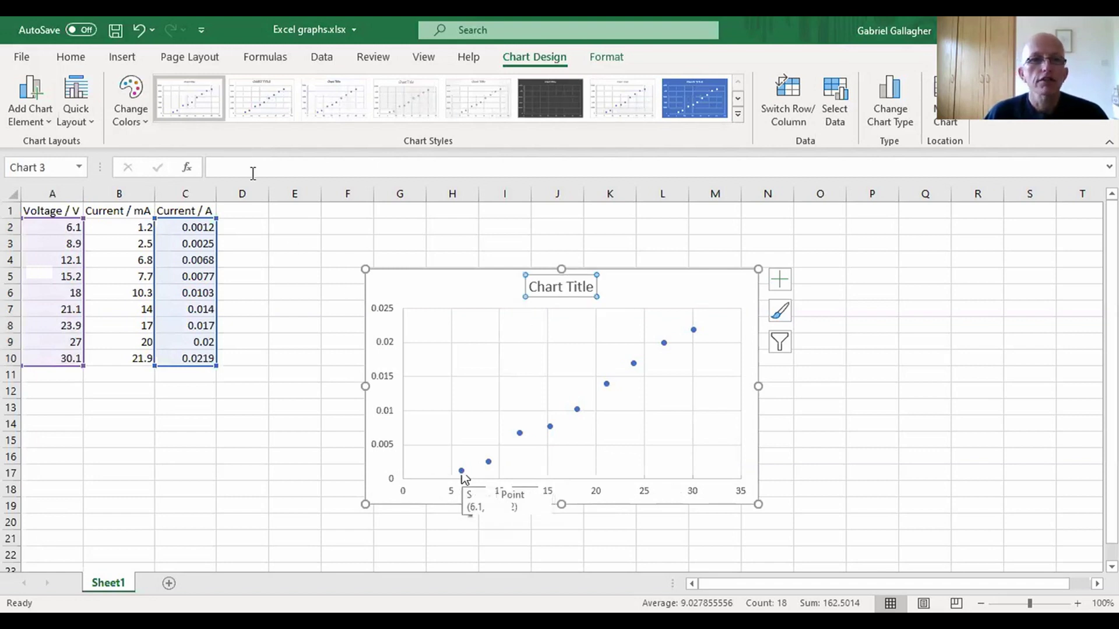
pyautogui.click(253, 172)
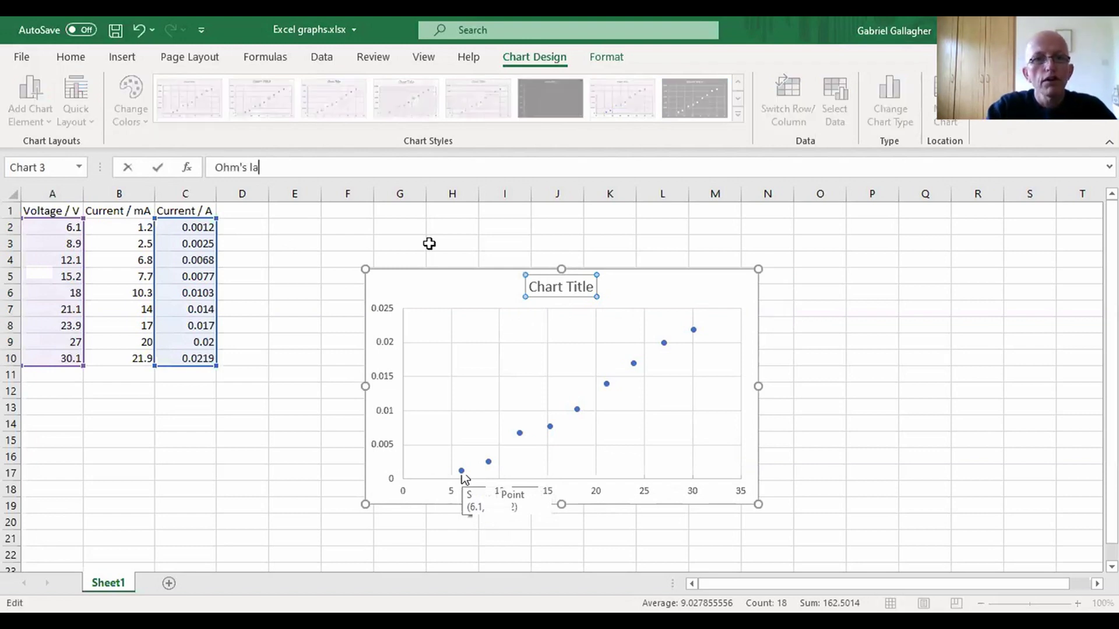
pyautogui.press('Return')
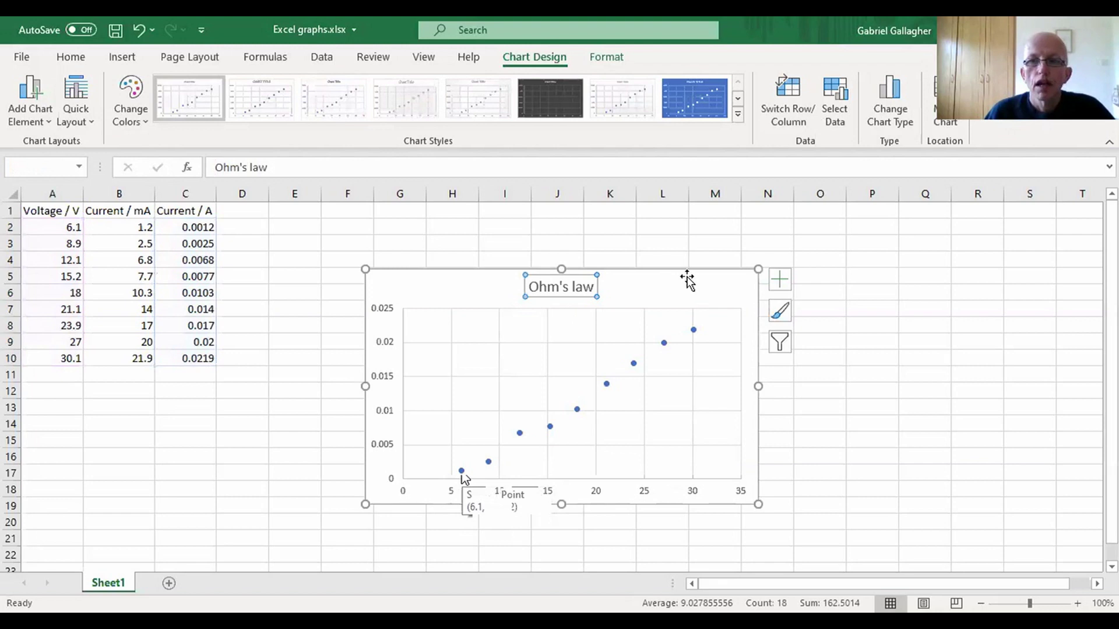
# Add horizontal and vertical axis titles to the chart and open their detailed formatting options
pyautogui.click(778, 289)
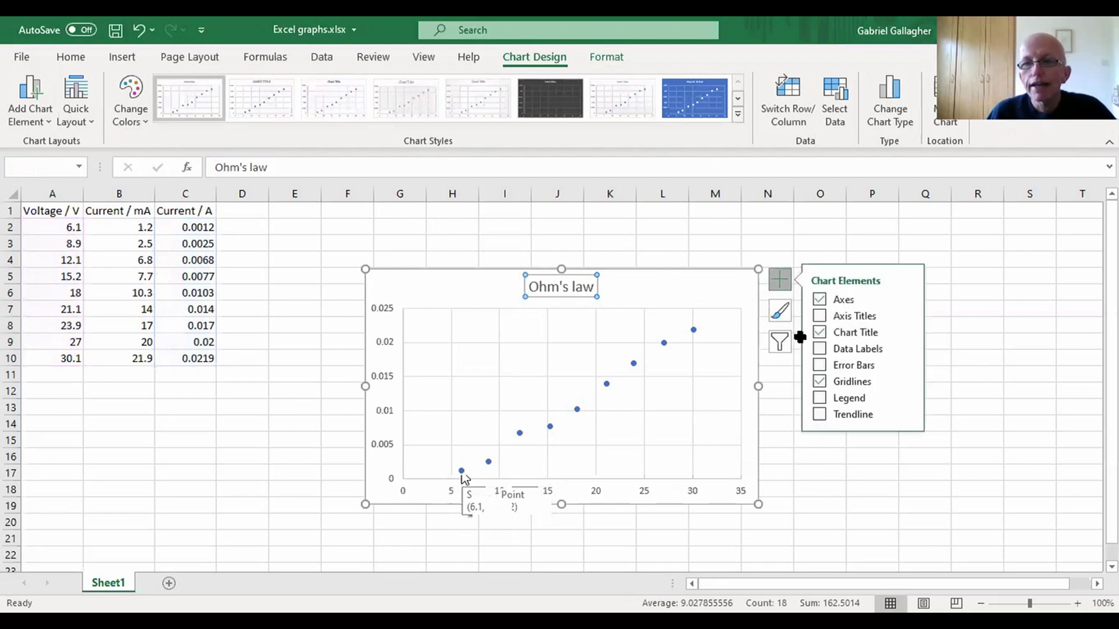
pyautogui.click(903, 316)
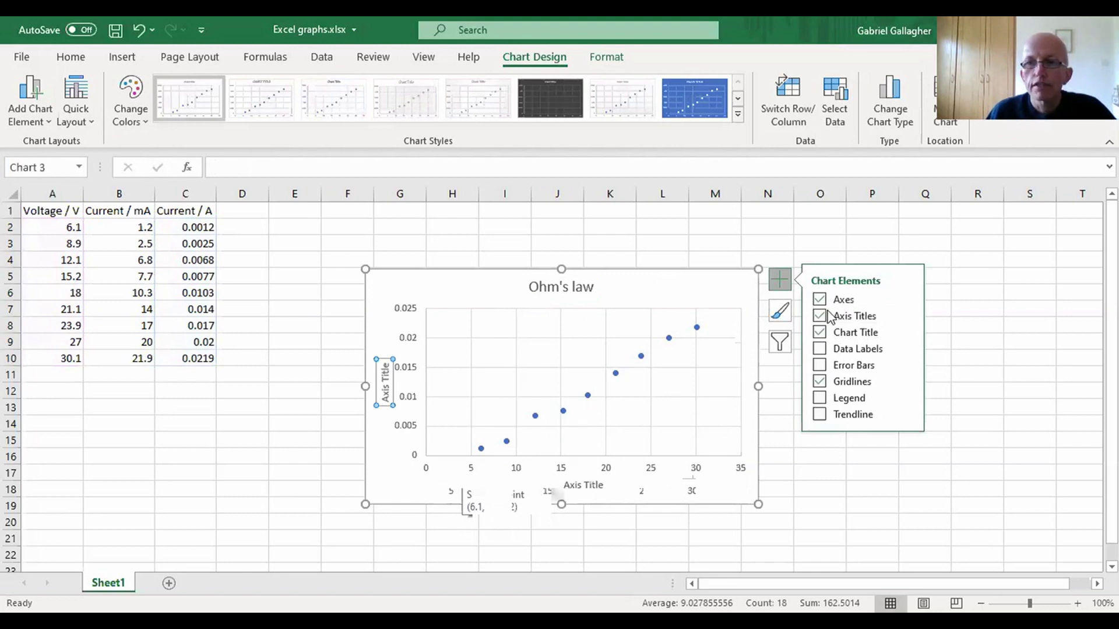
pyautogui.click(907, 315)
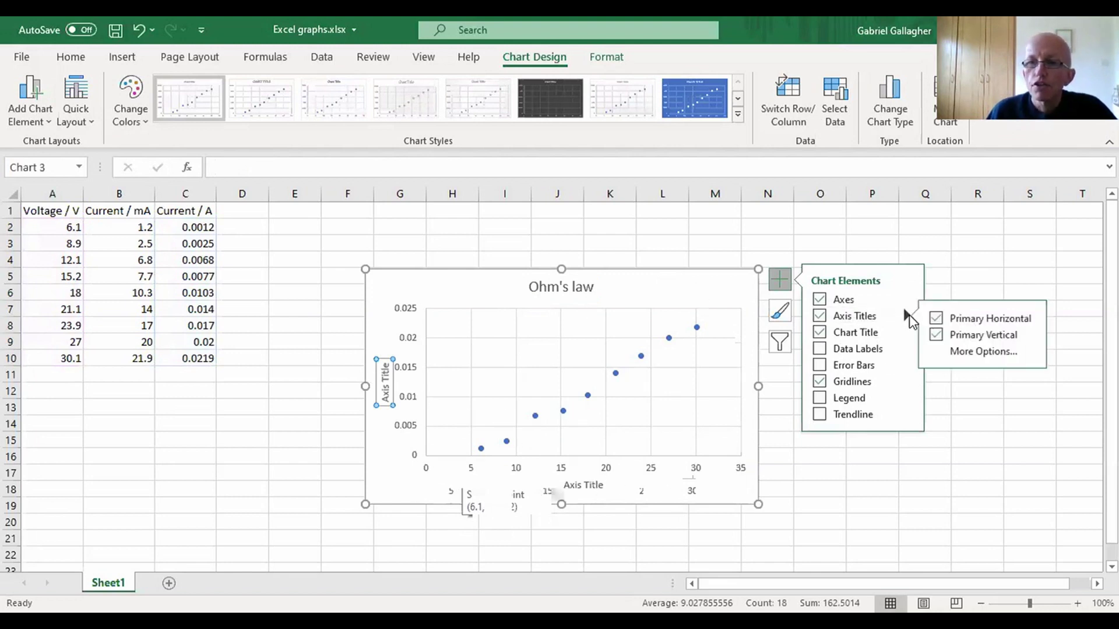
pyautogui.click(978, 353)
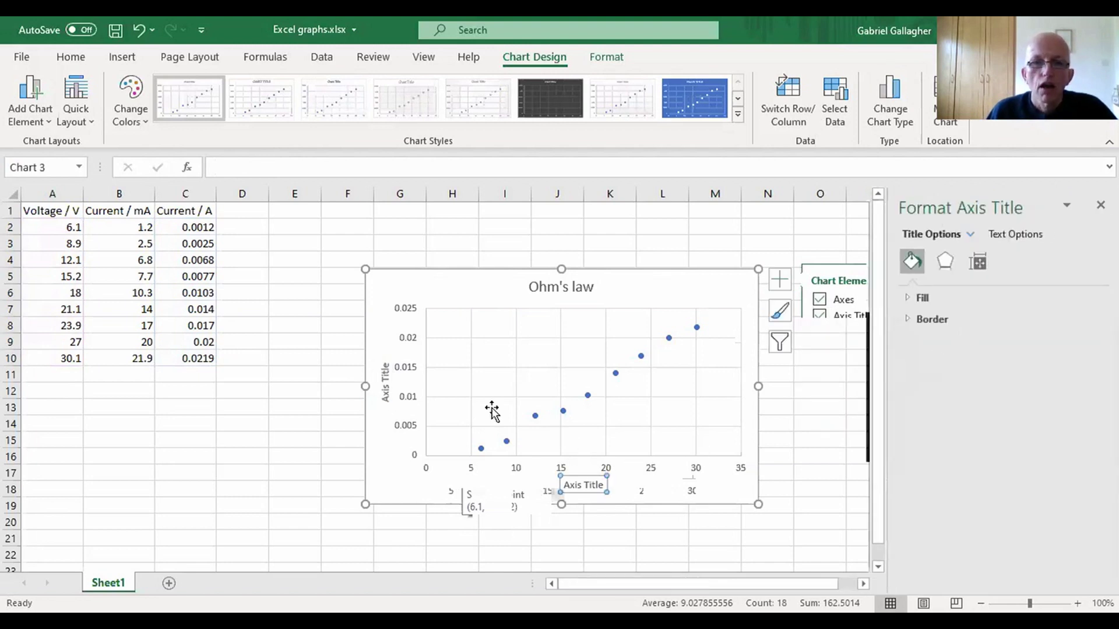
# Set the vertical axis title's text direction to horizontal and its text to "Current / A"
pyautogui.click(387, 400)
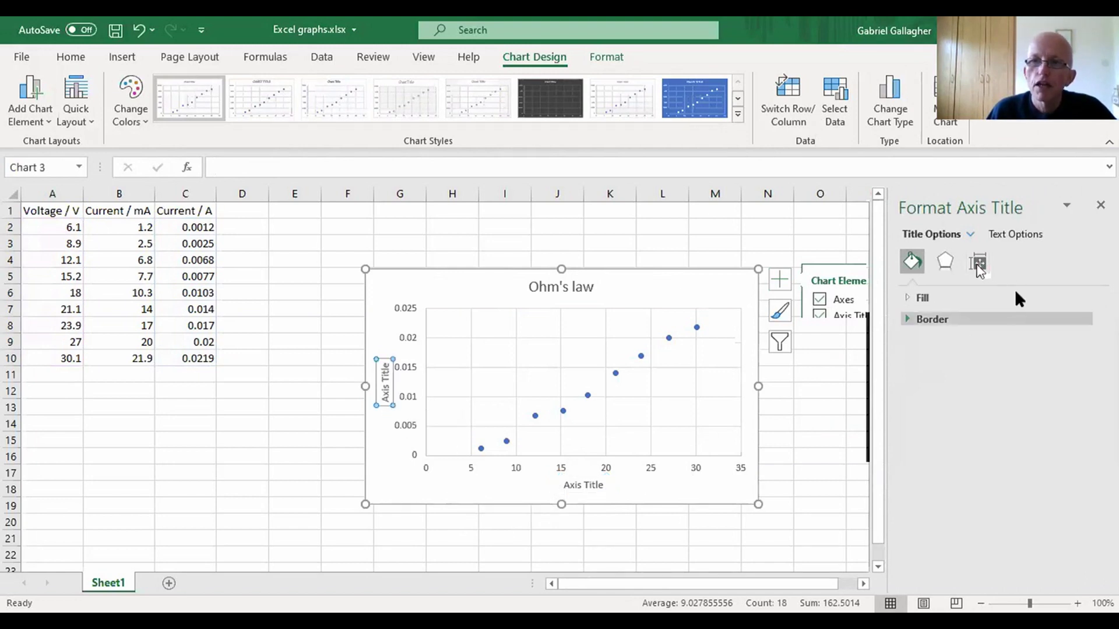
pyautogui.click(980, 264)
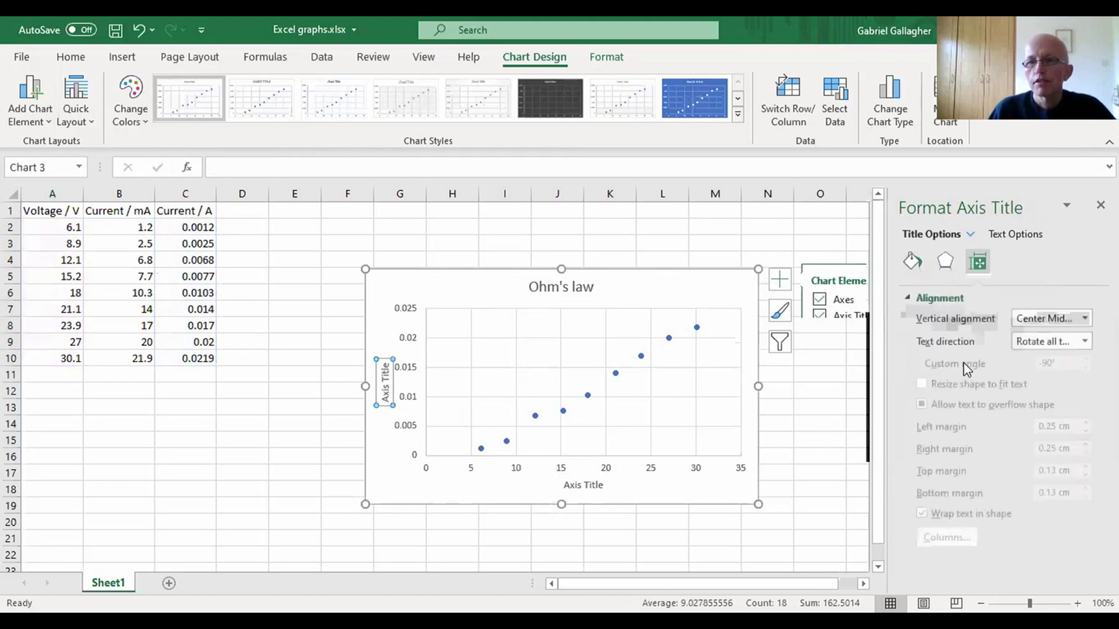
pyautogui.click(1086, 341)
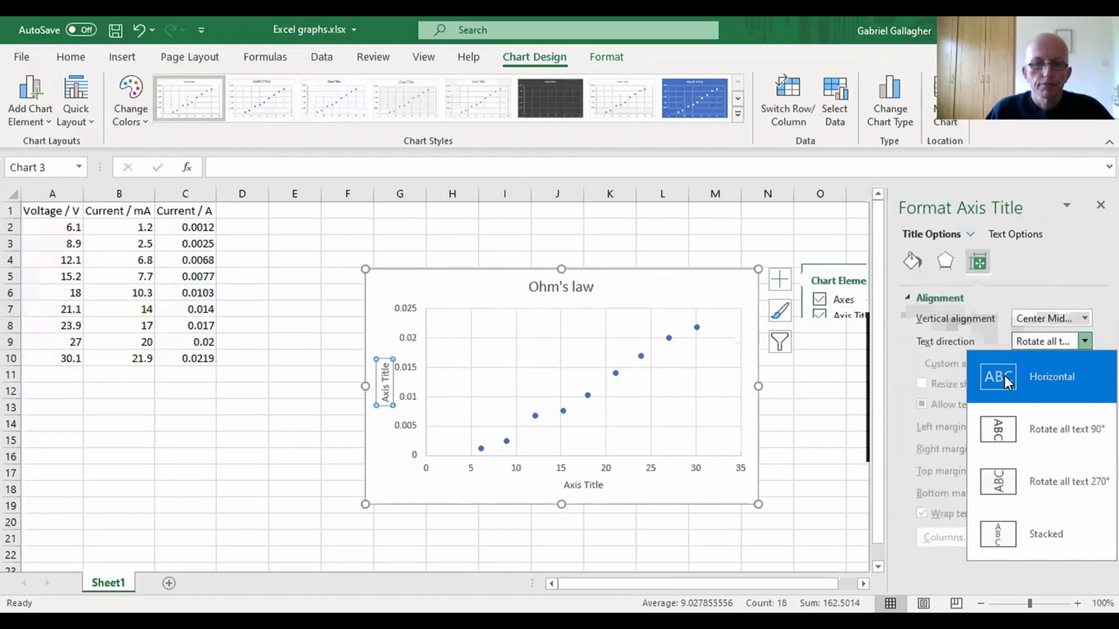
pyautogui.click(1004, 378)
pyautogui.write('Current / A')
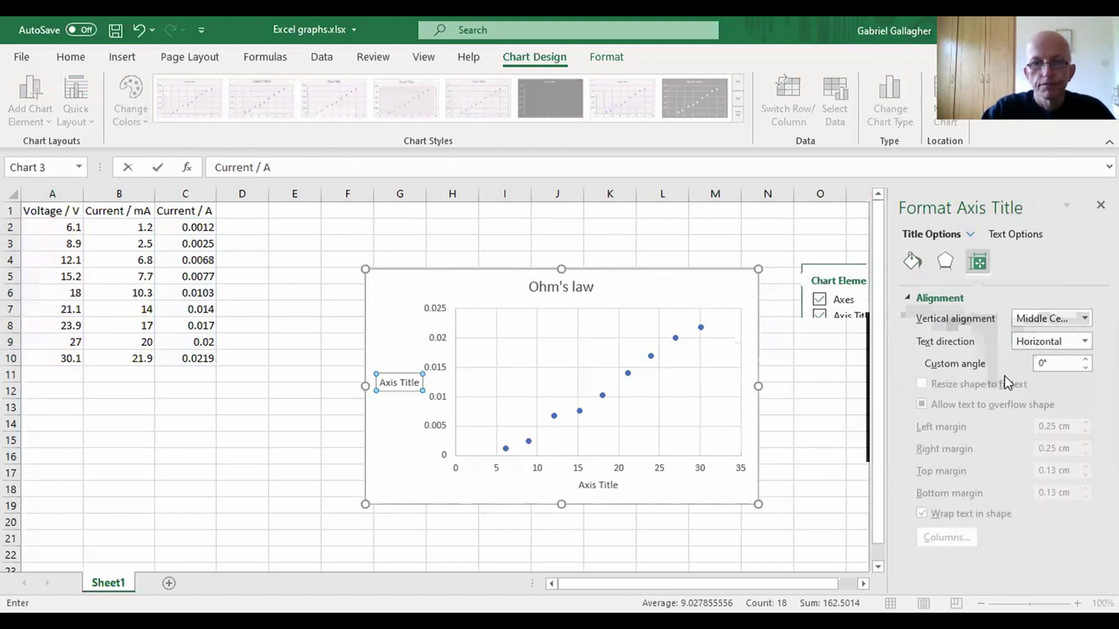
pyautogui.press('Return')
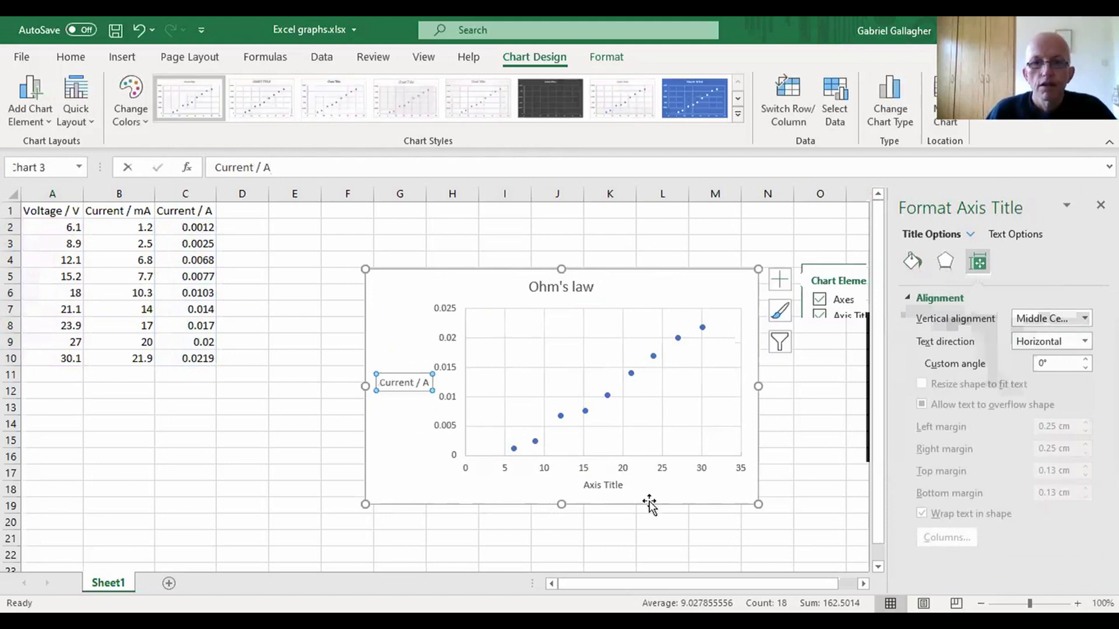
# Set the horizontal axis title to "Voltage / V"
pyautogui.click(611, 488)
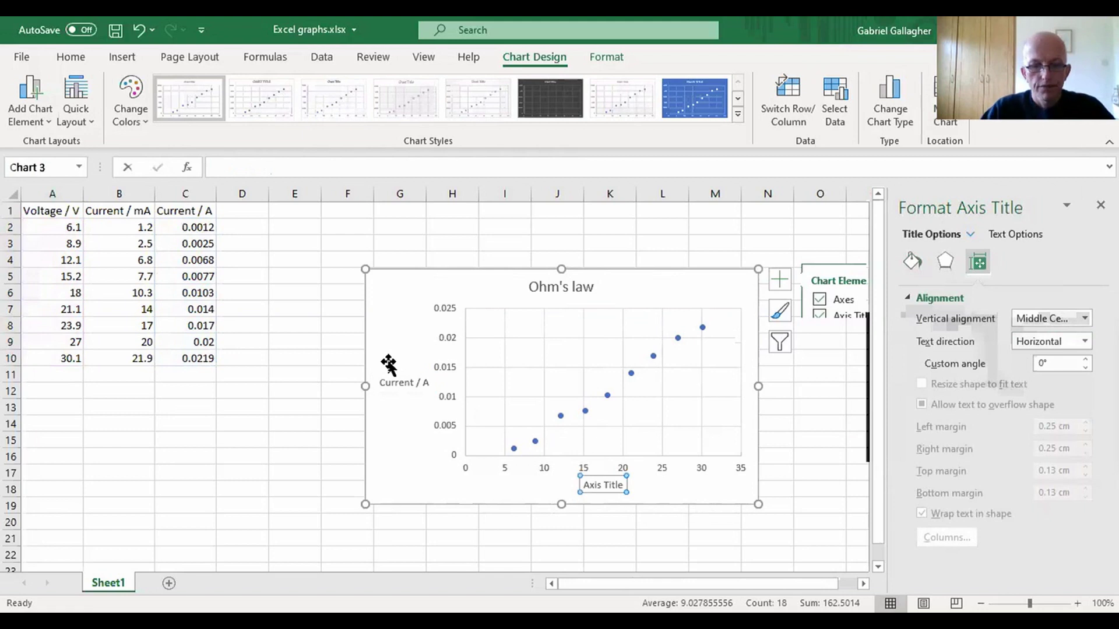
pyautogui.write('Voltage / V')
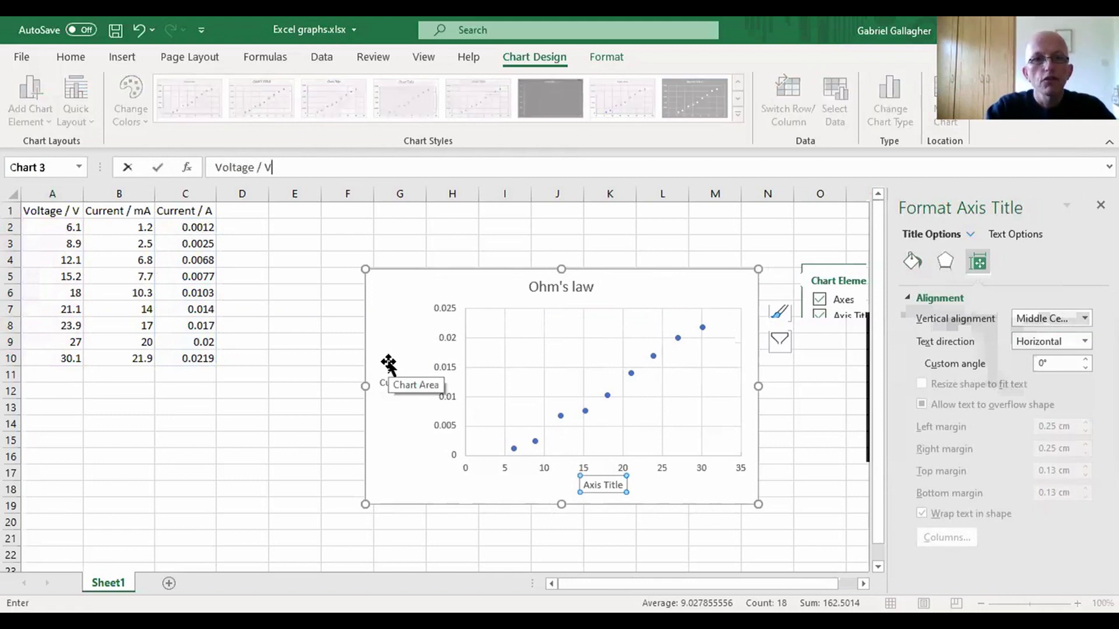
pyautogui.press('Return')
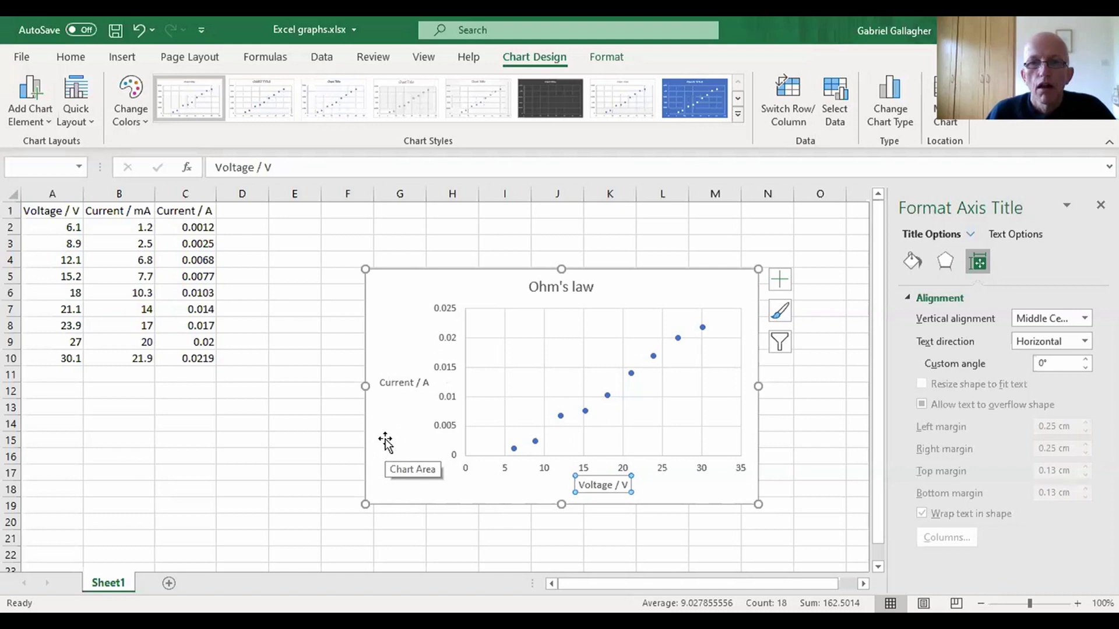
# Add a linear trendline to the Ohm's law chart with its detailed formatting options open
pyautogui.click(783, 282)
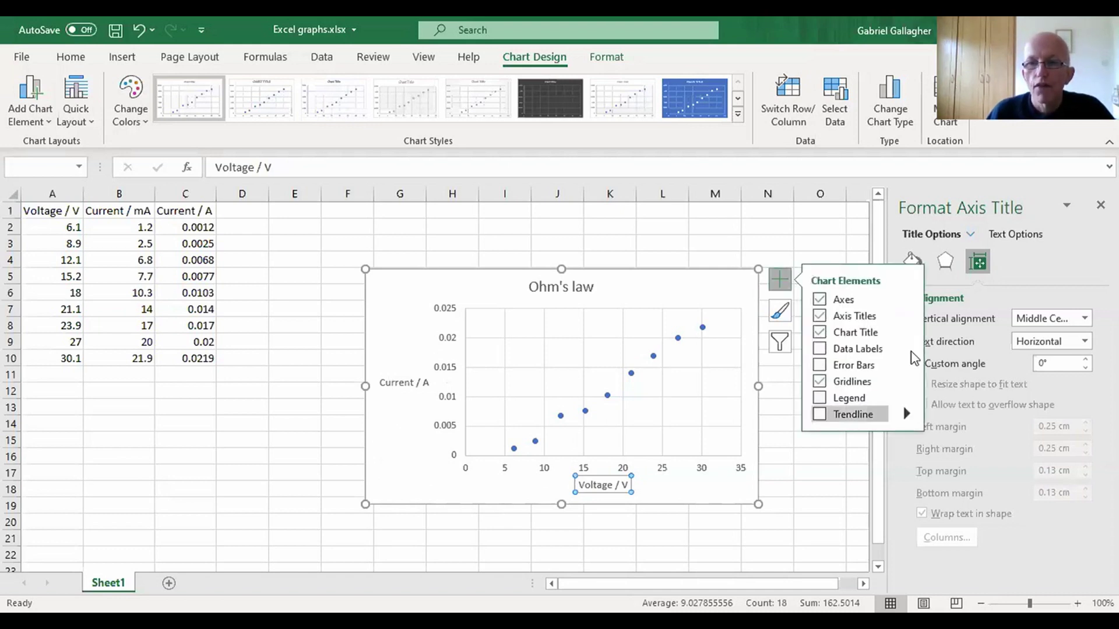
pyautogui.moveTo(908, 416)
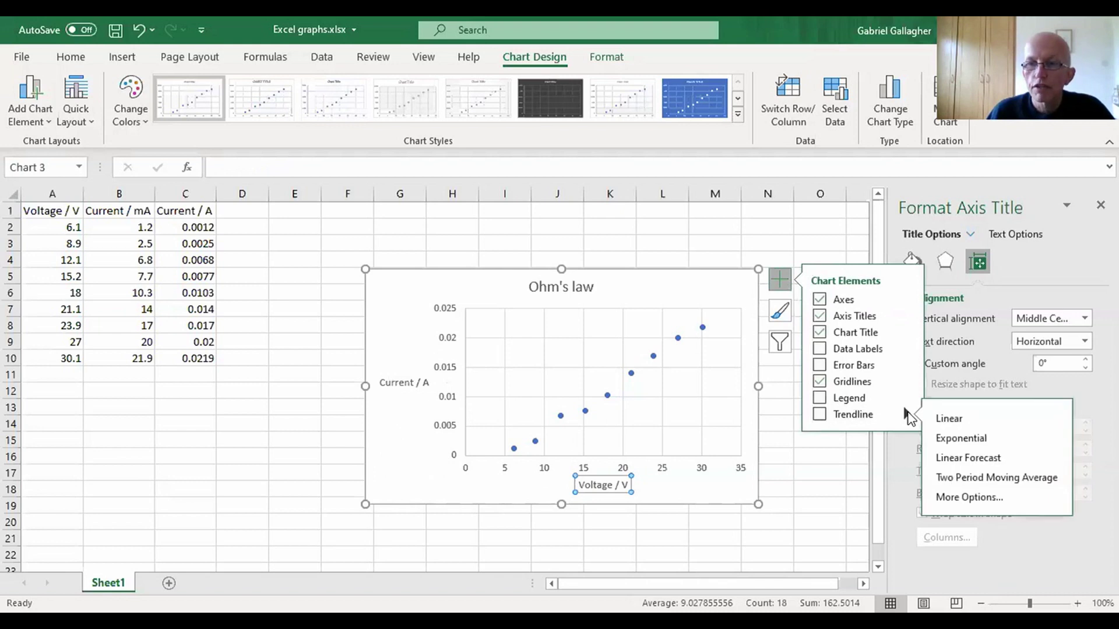
pyautogui.click(969, 497)
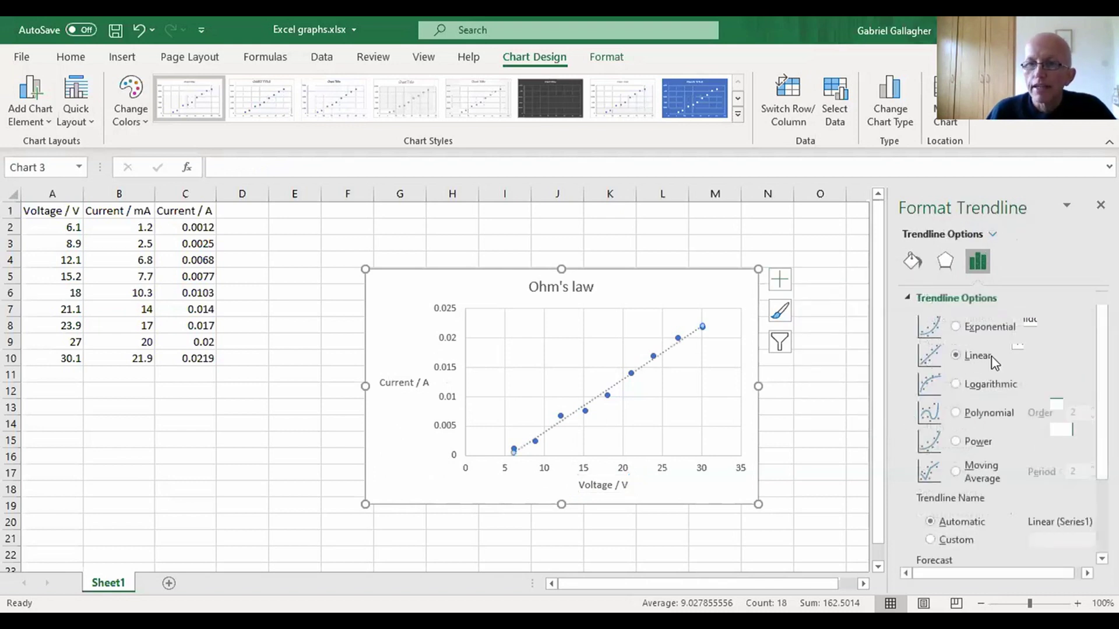
# Display the linear trendline's equation on the chart and move it above the plot area, beside the chart title
pyautogui.scroll(-3, 1002, 431)
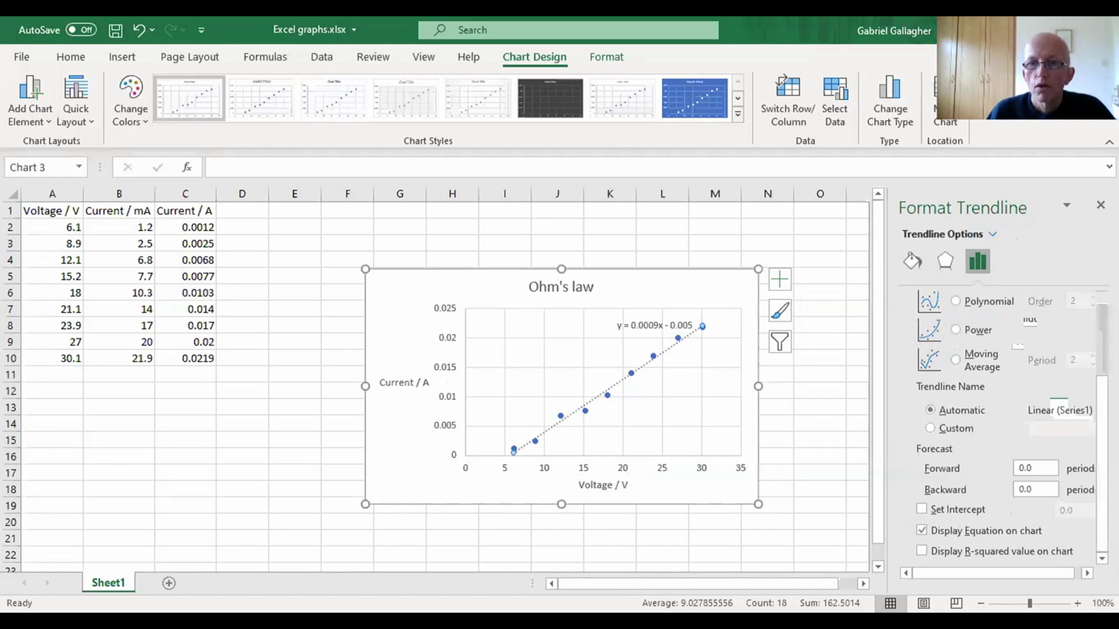
pyautogui.click(818, 488)
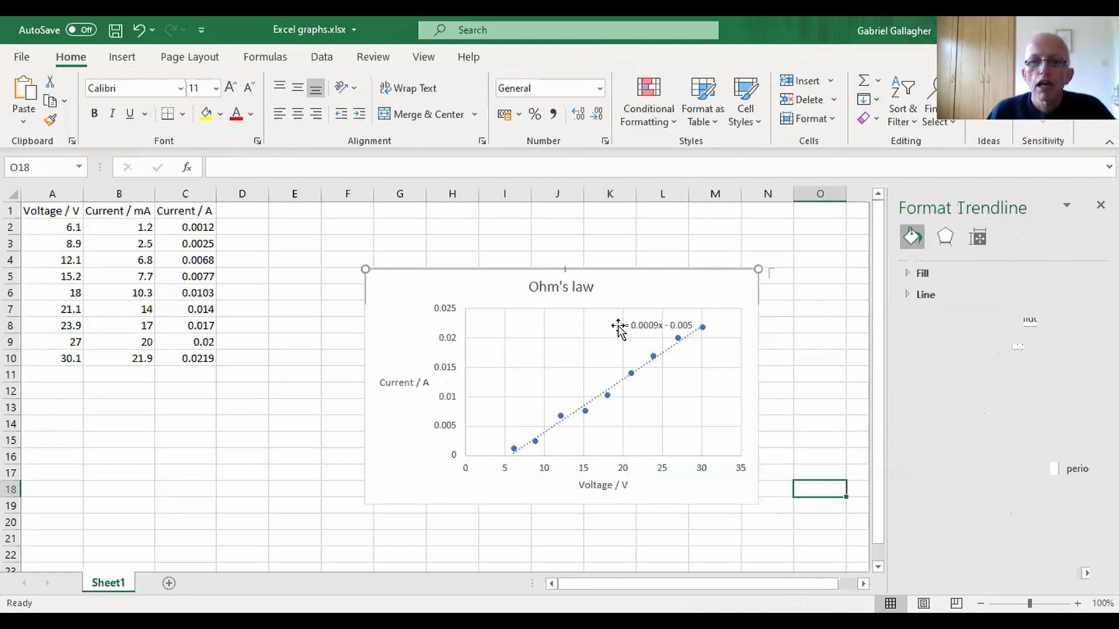
pyautogui.click(651, 324)
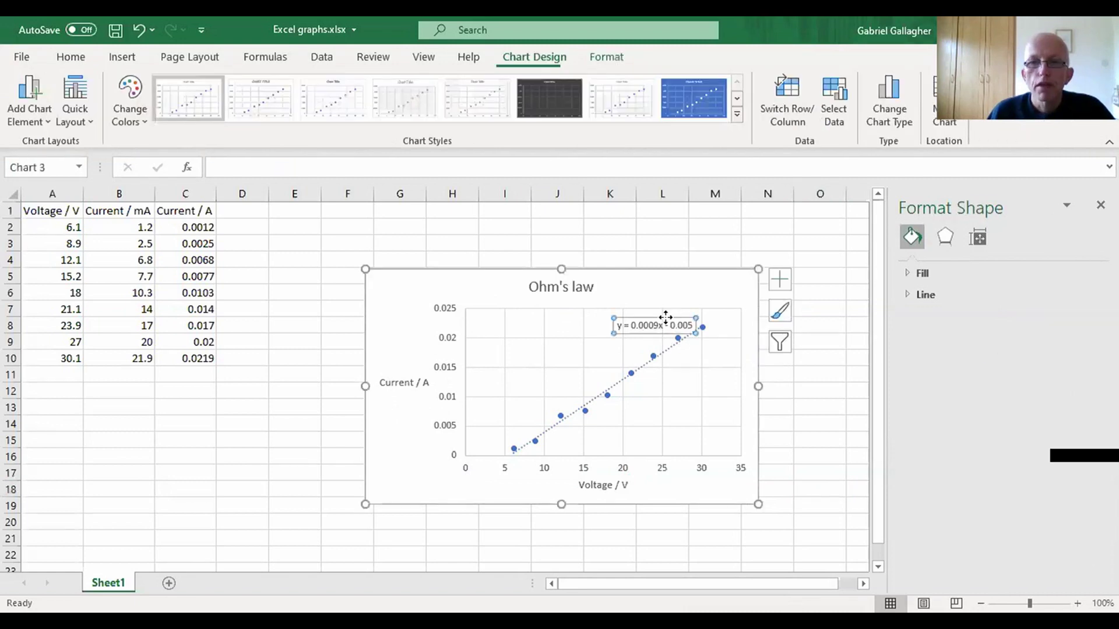
pyautogui.moveTo(665, 317); pyautogui.dragTo(691, 284)
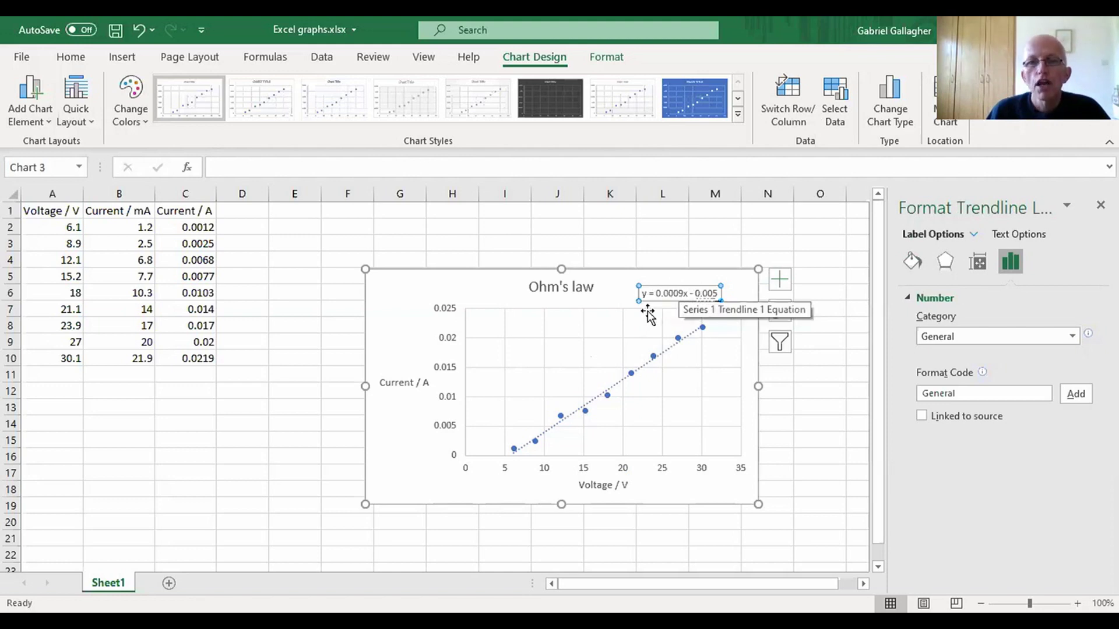
# Format the trendline equation label's numbers as Scientific with 3 decimal places
pyautogui.rightClick(676, 296)
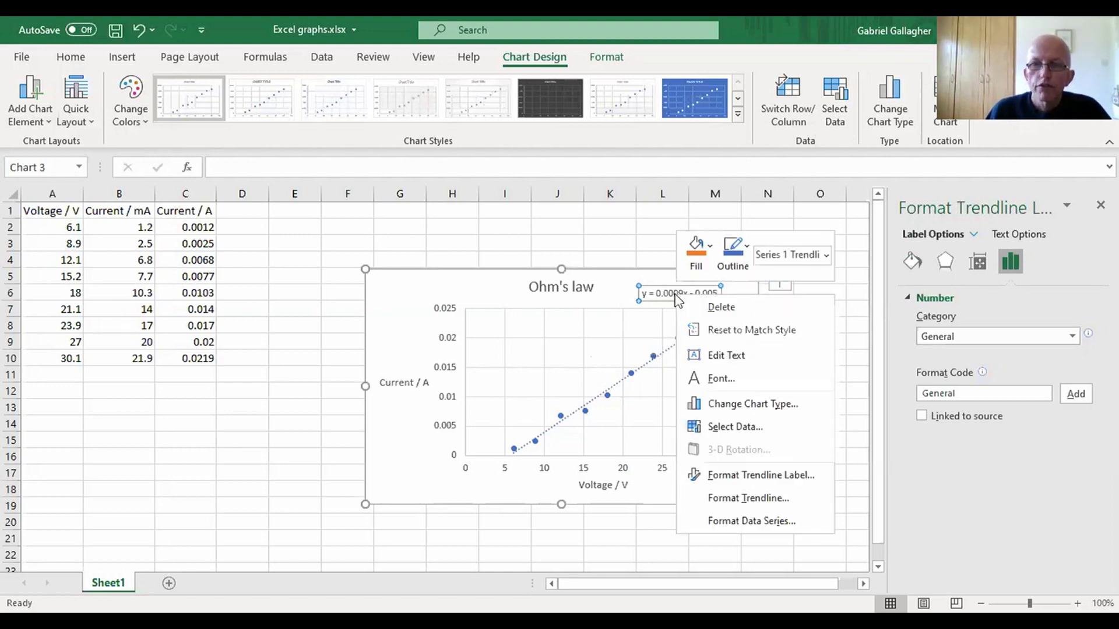
pyautogui.click(730, 477)
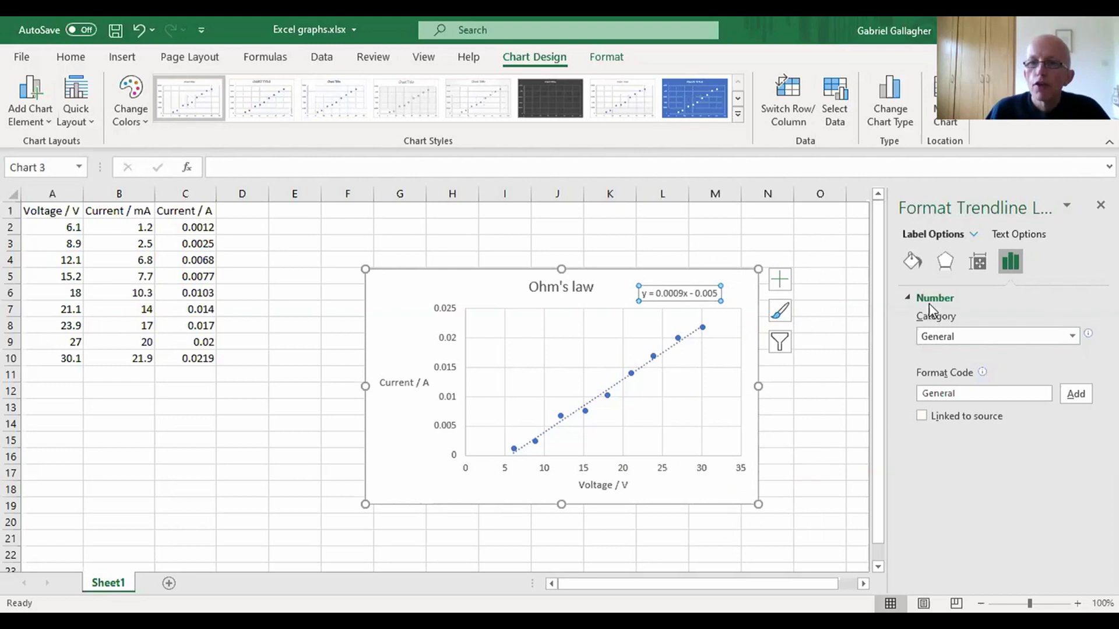
pyautogui.click(1073, 338)
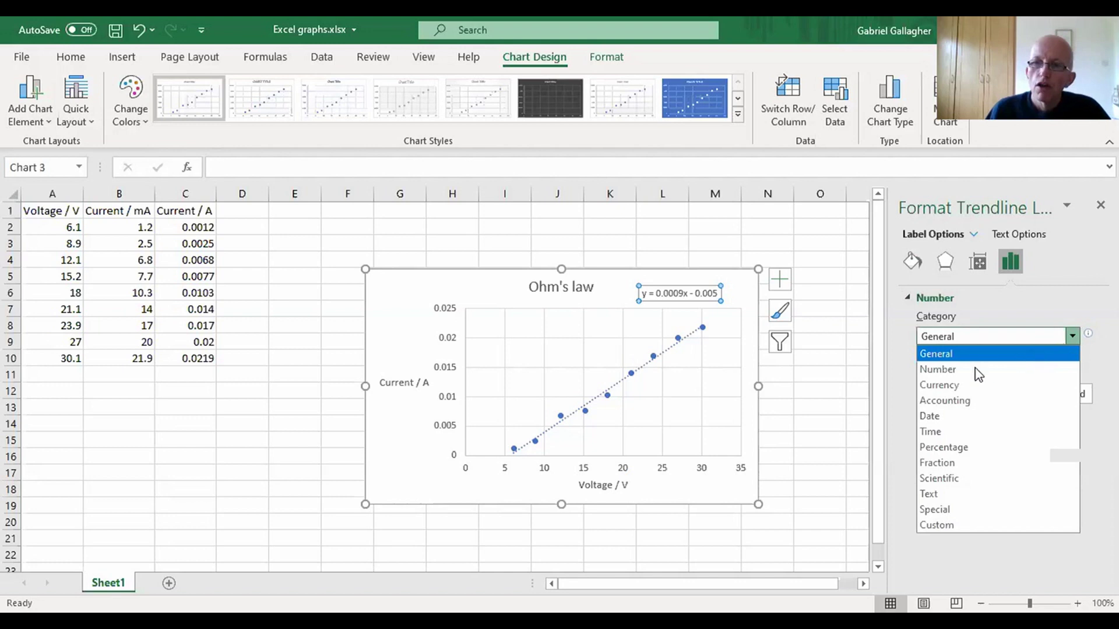
pyautogui.click(952, 483)
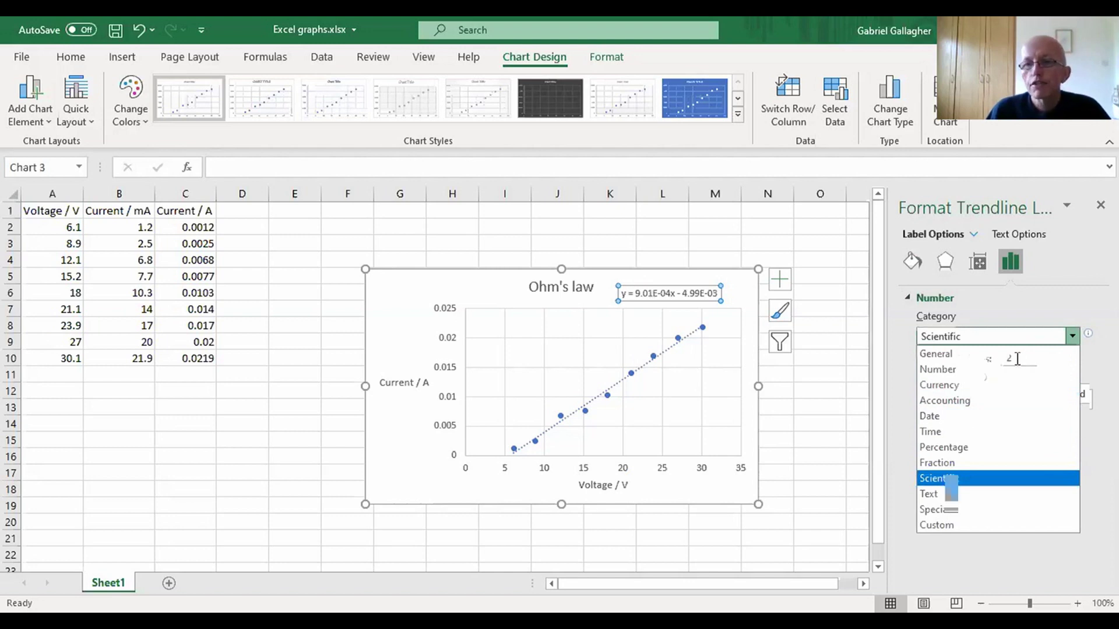
pyautogui.doubleClick(1016, 358)
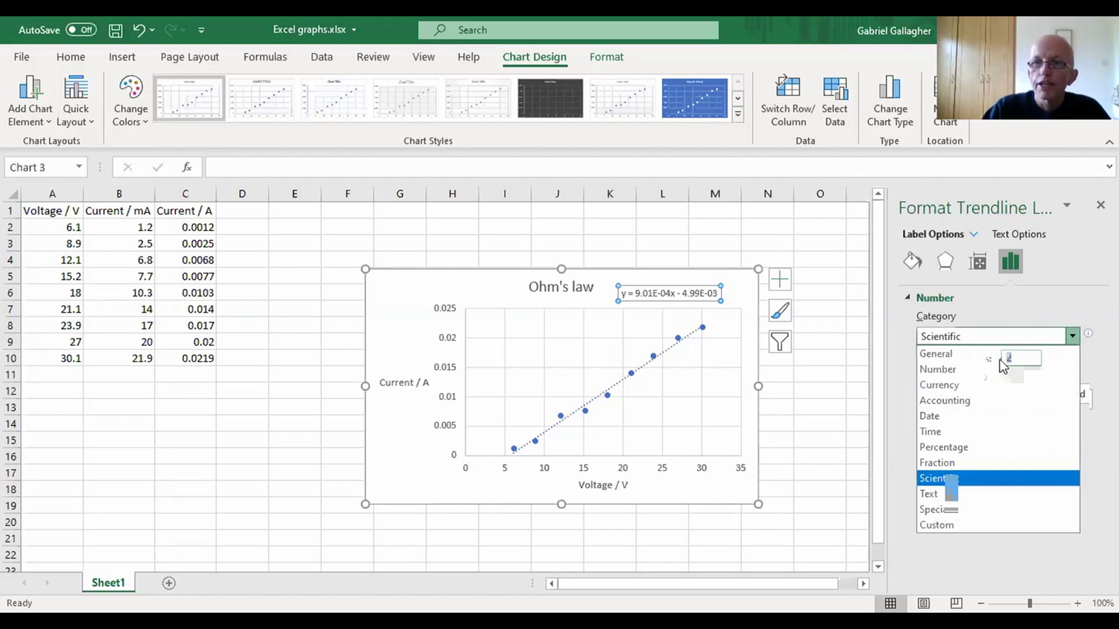
pyautogui.write('3')
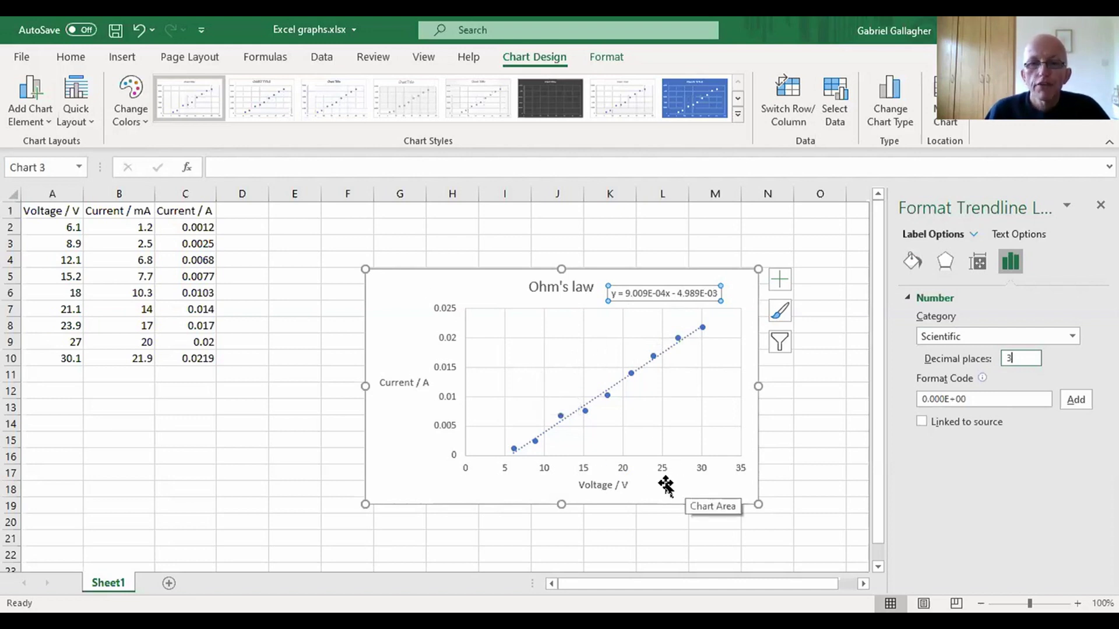
pyautogui.click(456, 285)
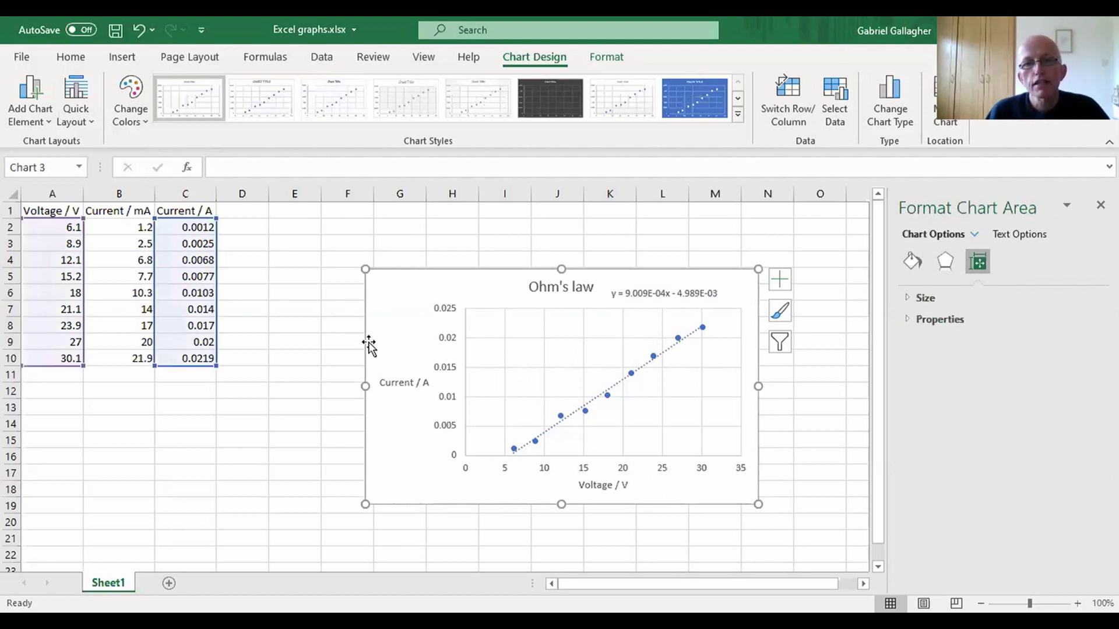